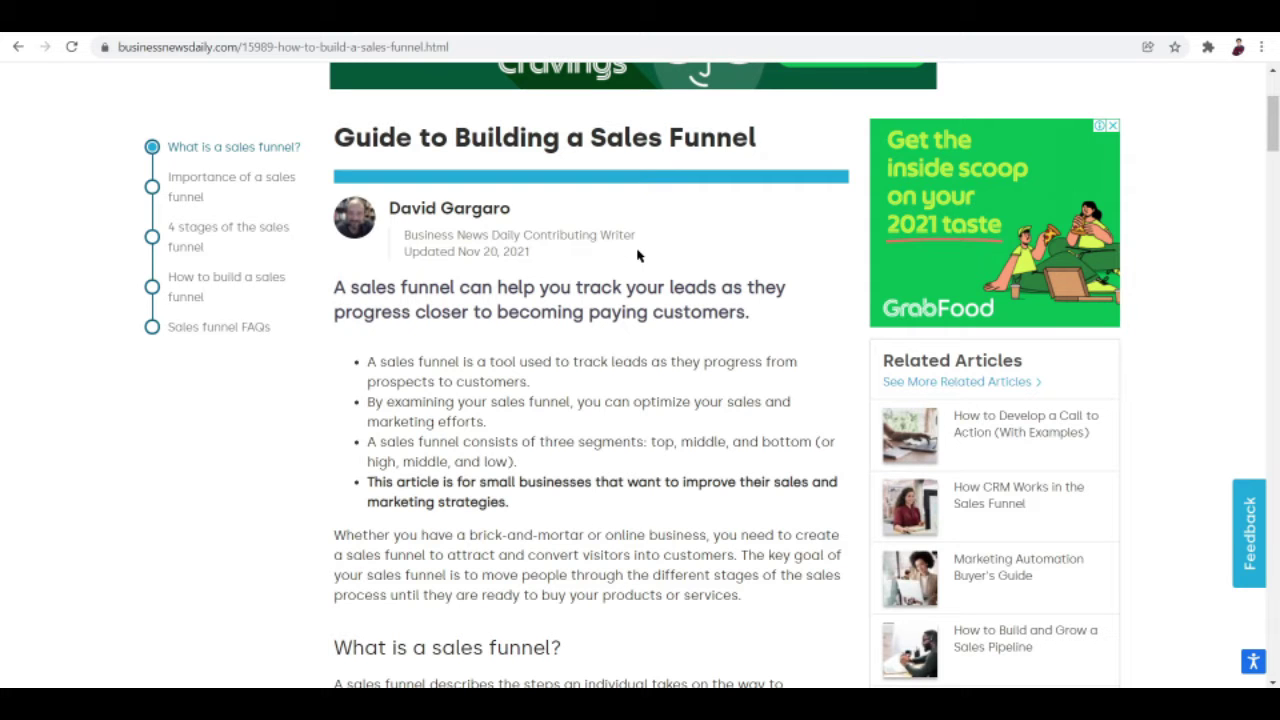
Read the introduction of the Guide to Building a Sales Funnel article down to the "What is a sales funnel?" section.
scroll(637, 256, down, 1)
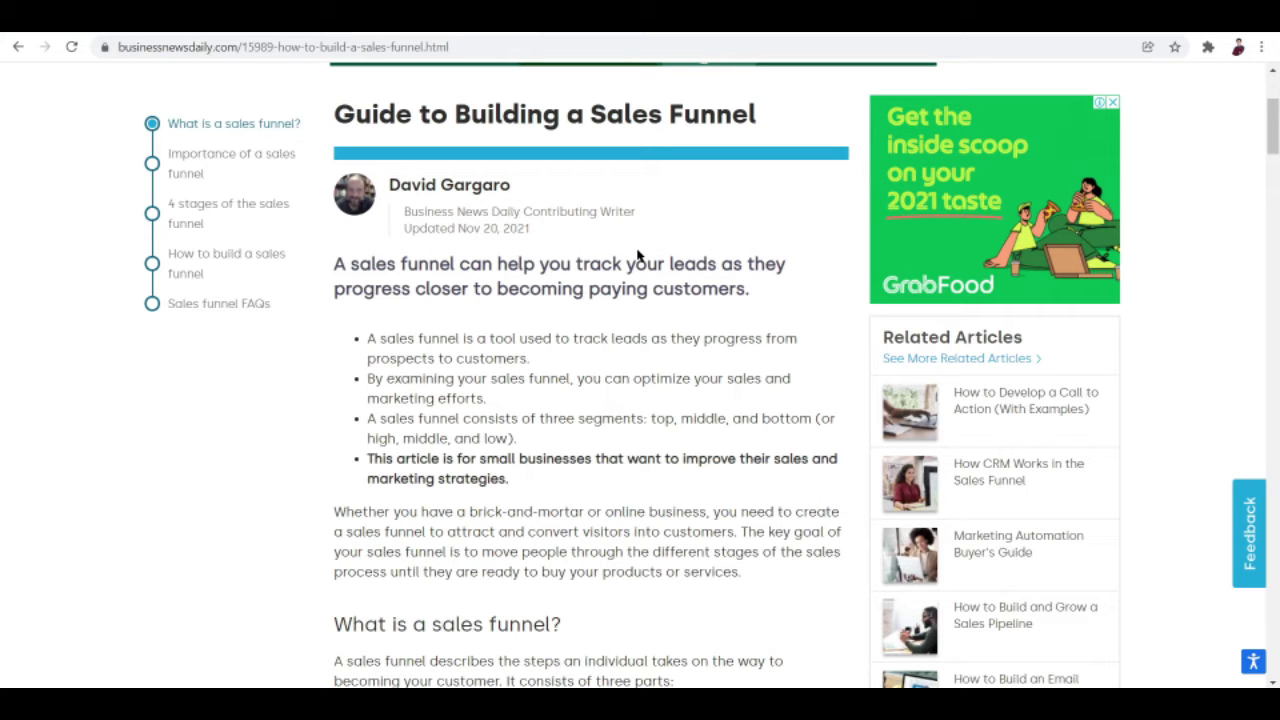
scroll(637, 256, down, 1)
scroll(637, 256, down, 1)
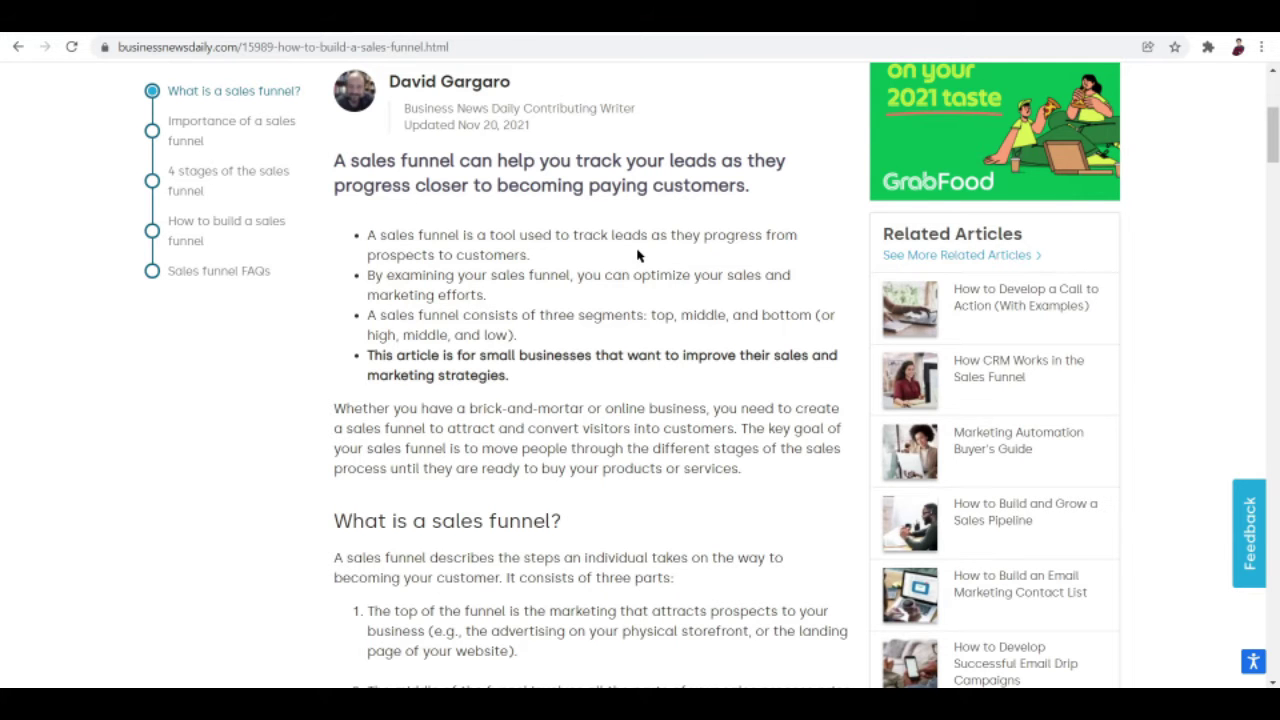
scroll(637, 256, down, 3)
scroll(637, 256, up, 3)
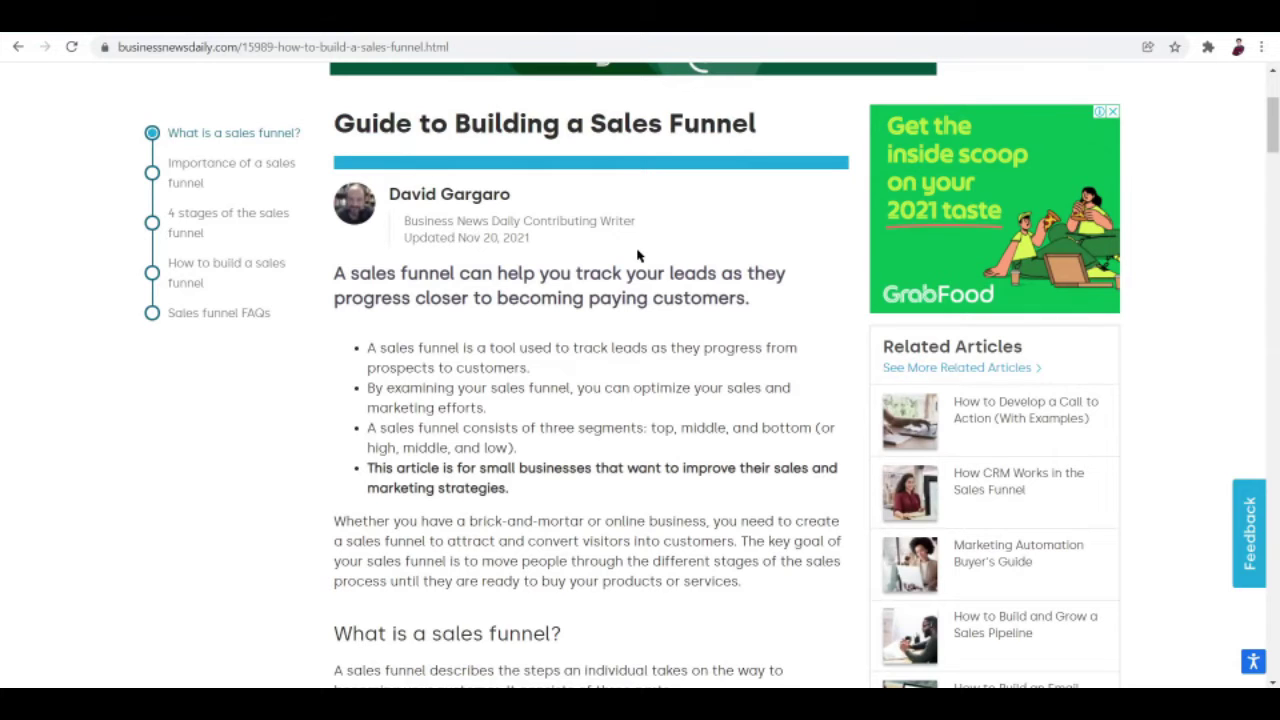
scroll(637, 256, down, 4)
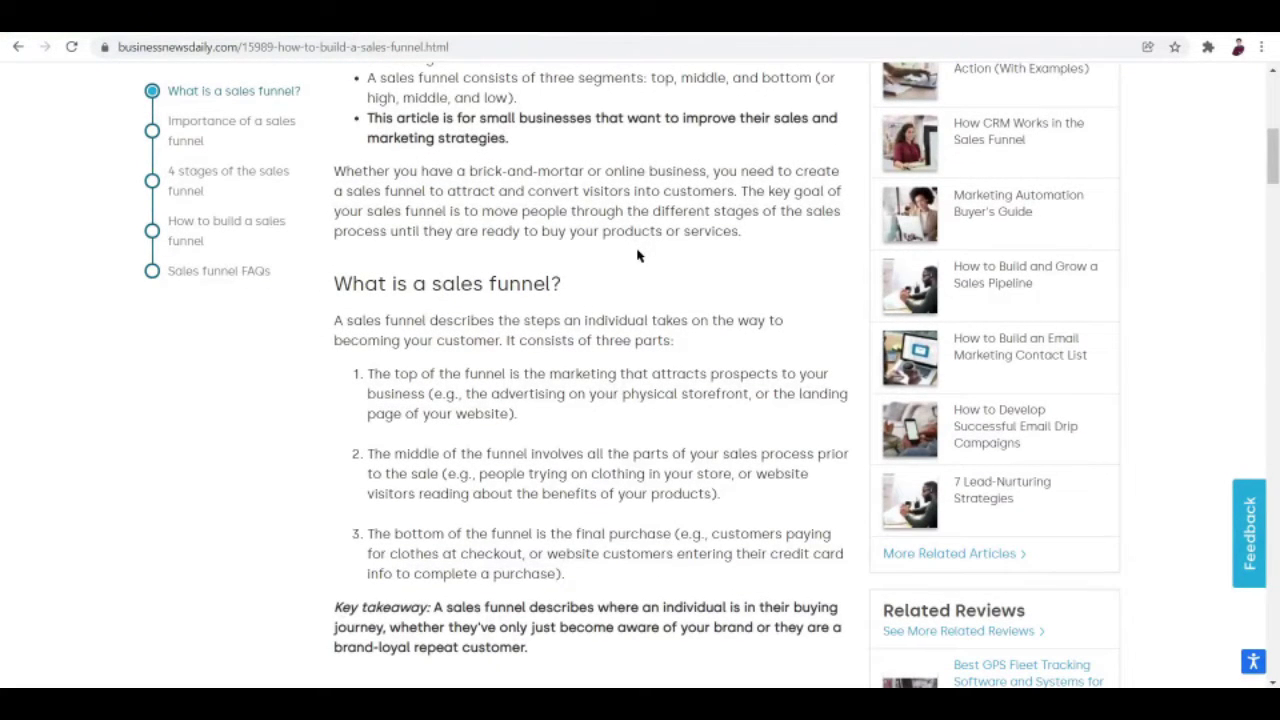
scroll(637, 256, up, 1)
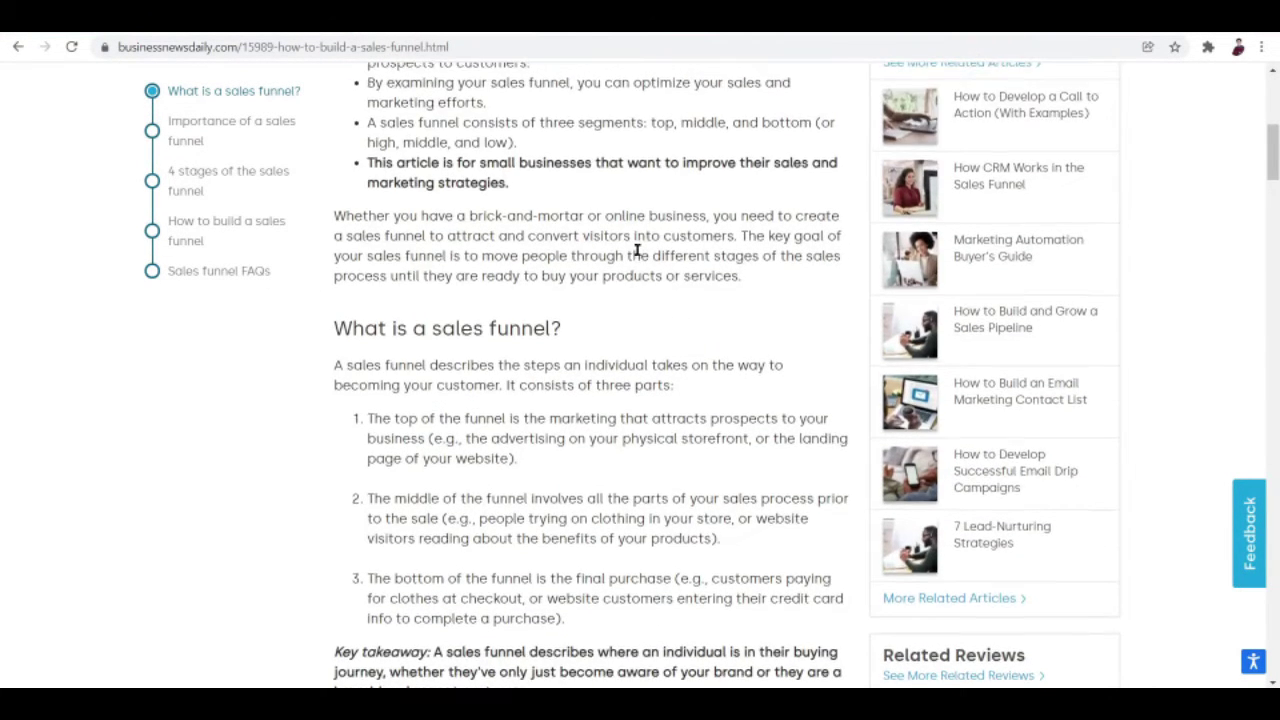
scroll(637, 252, down, 3)
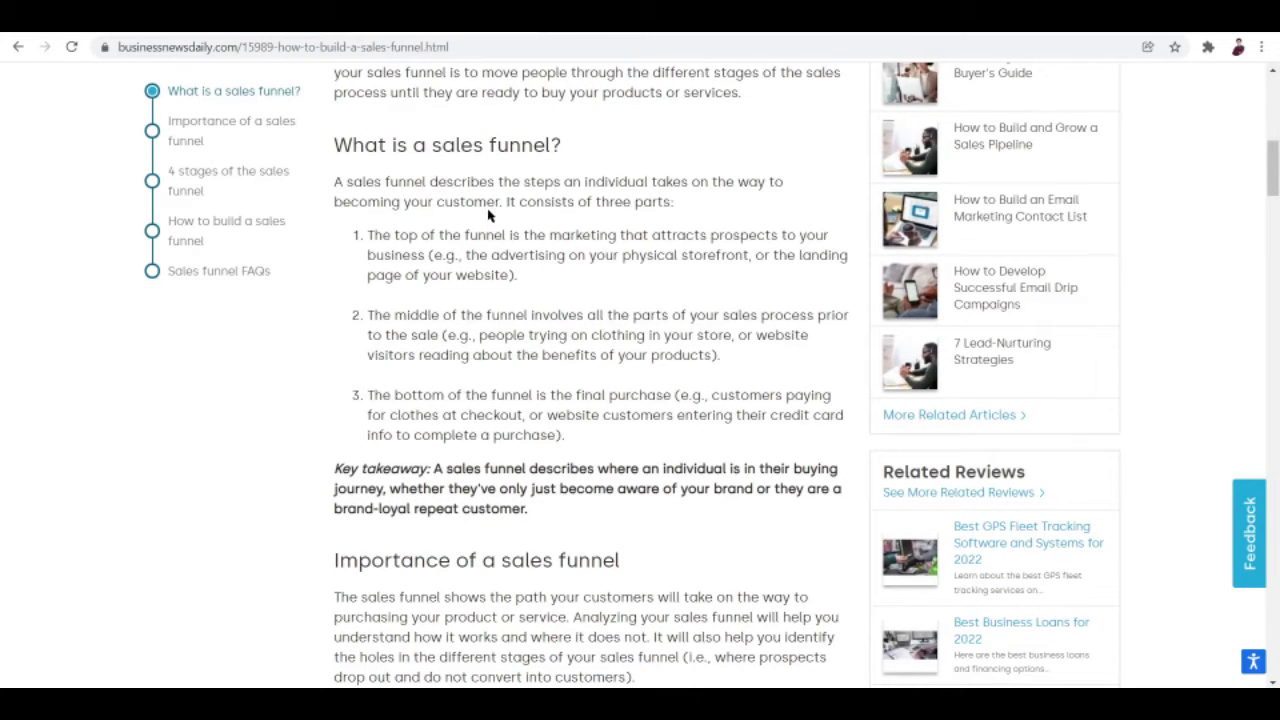
Read the sales funnel definition and its three parts, highlighting phrases in the definition, and continue to the importance section.
drag(561, 182, 781, 177)
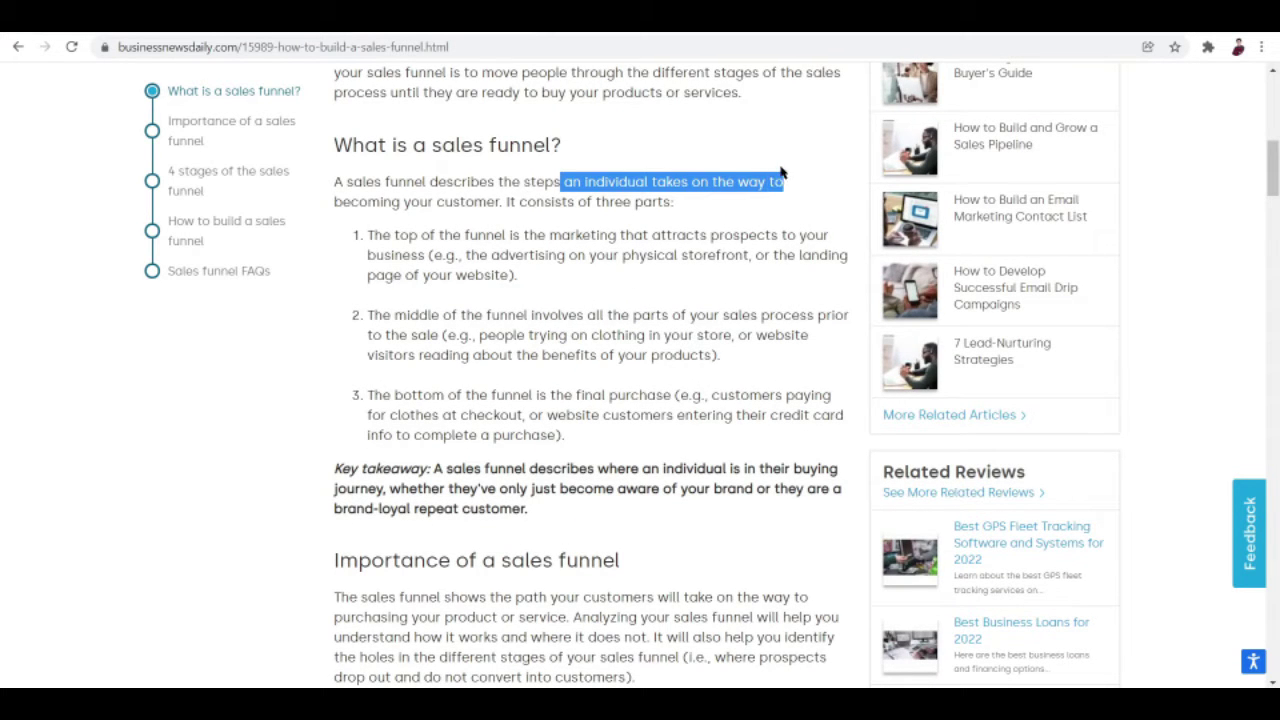
drag(321, 206, 422, 202)
click(426, 200)
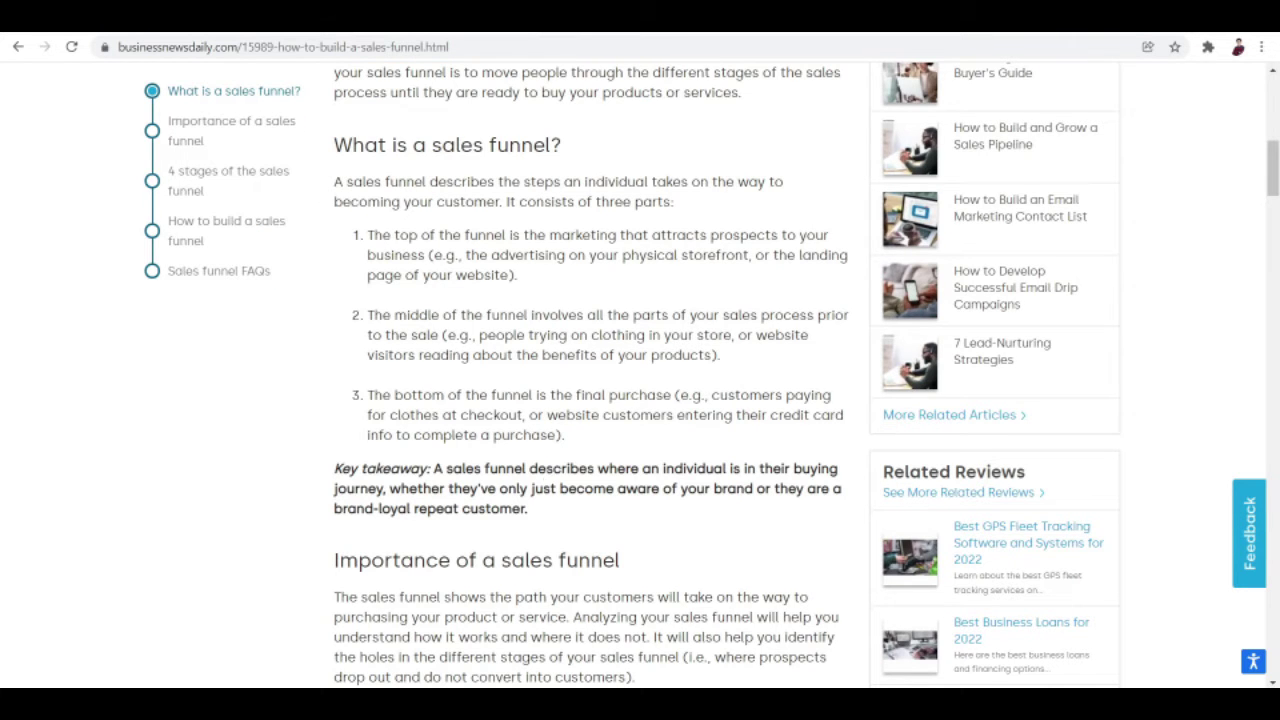
scroll(228, 515, down, 1)
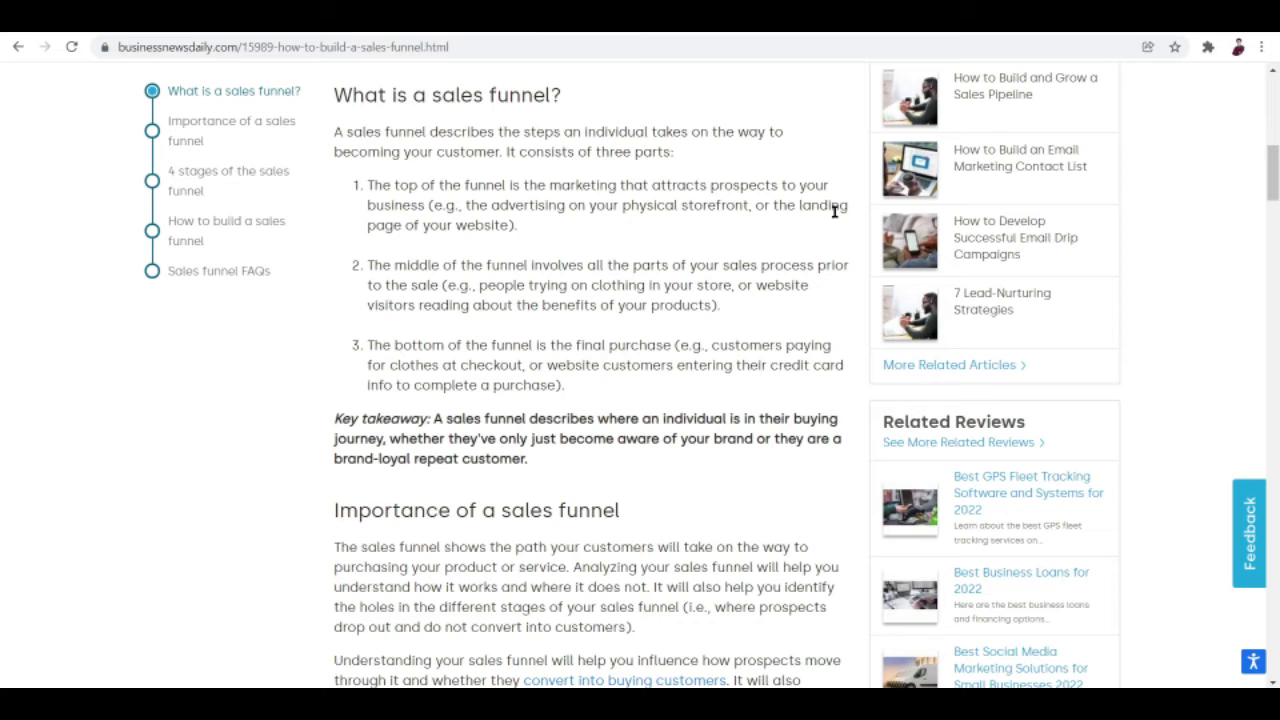
scroll(835, 212, down, 1)
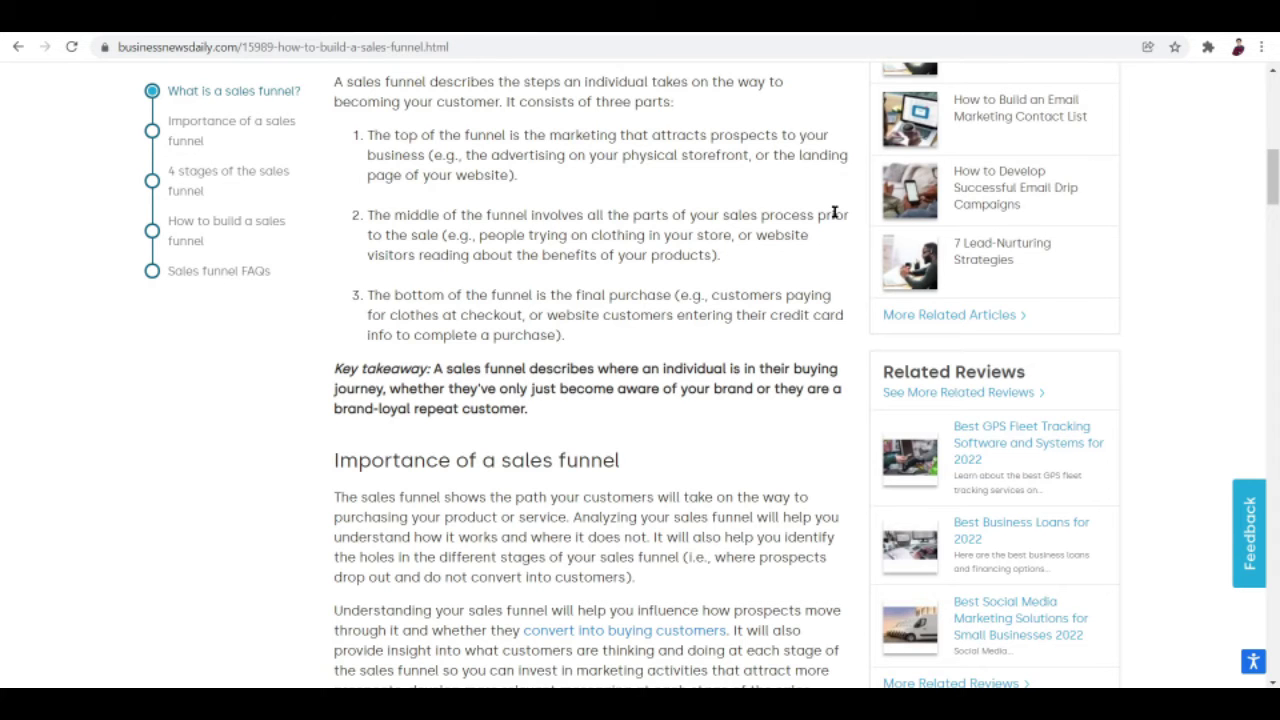
scroll(835, 212, down, 1)
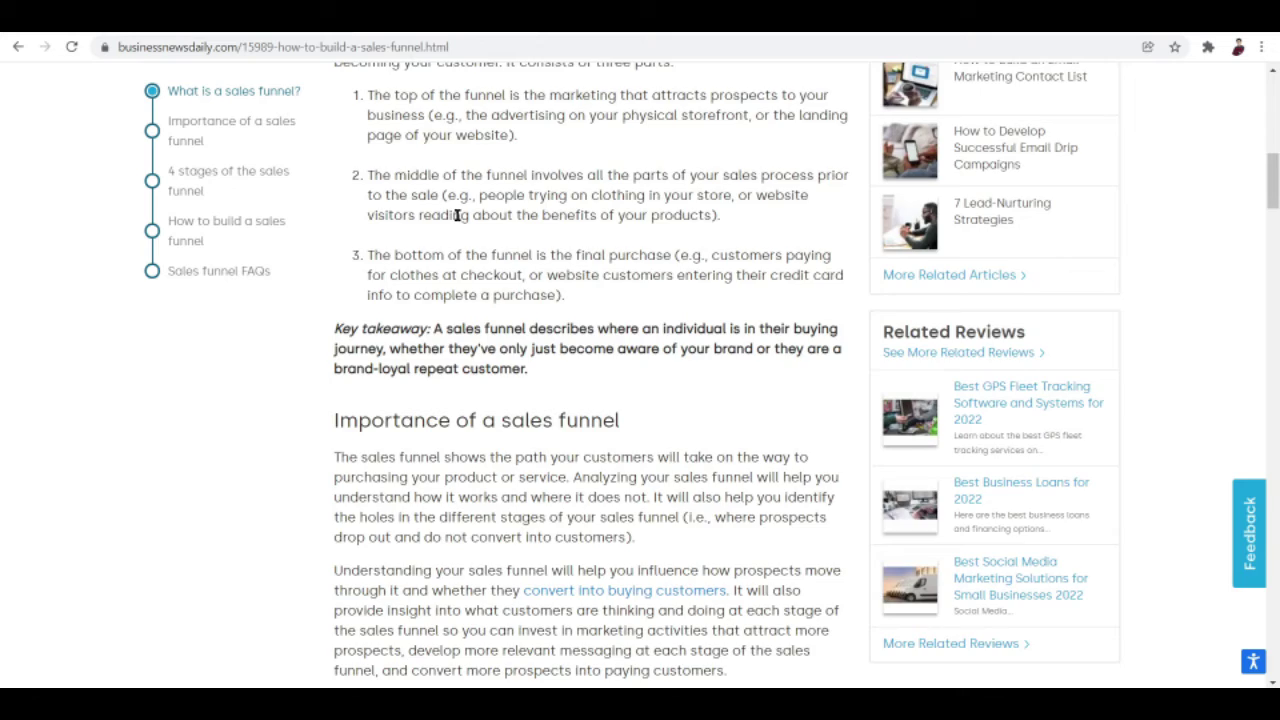
scroll(456, 215, up, 2)
scroll(456, 215, down, 5)
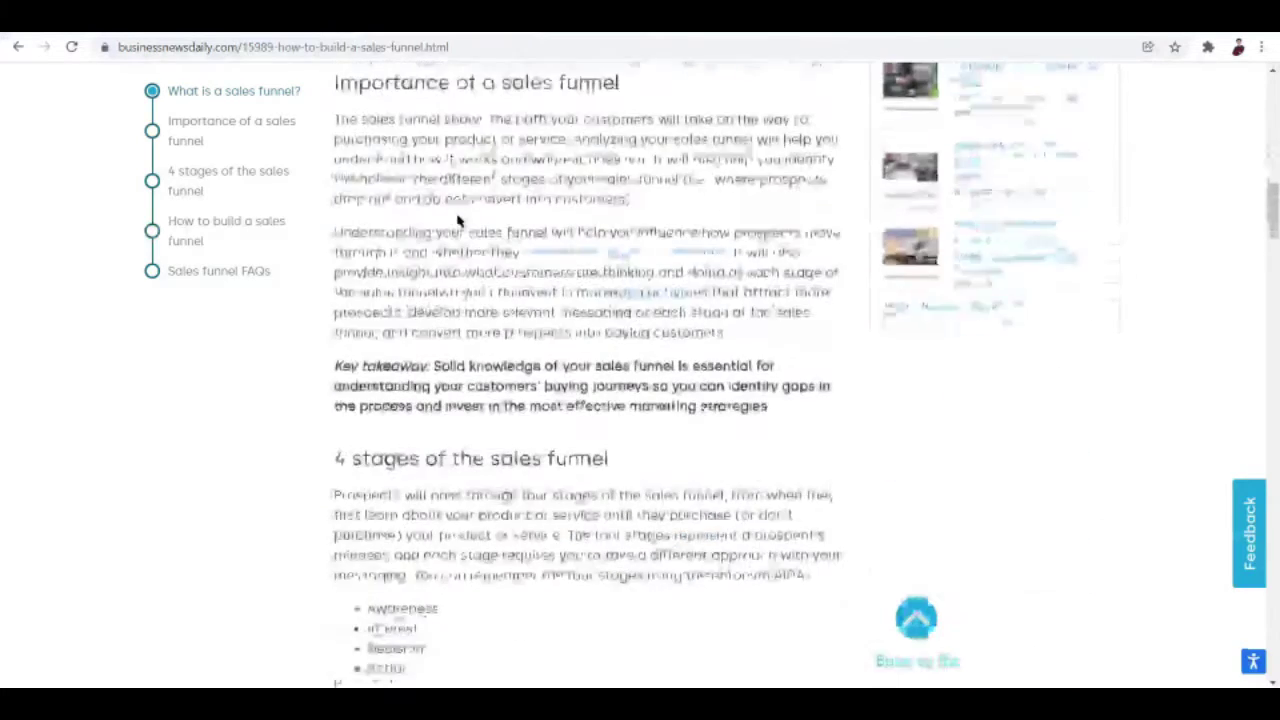
scroll(456, 215, down, 1)
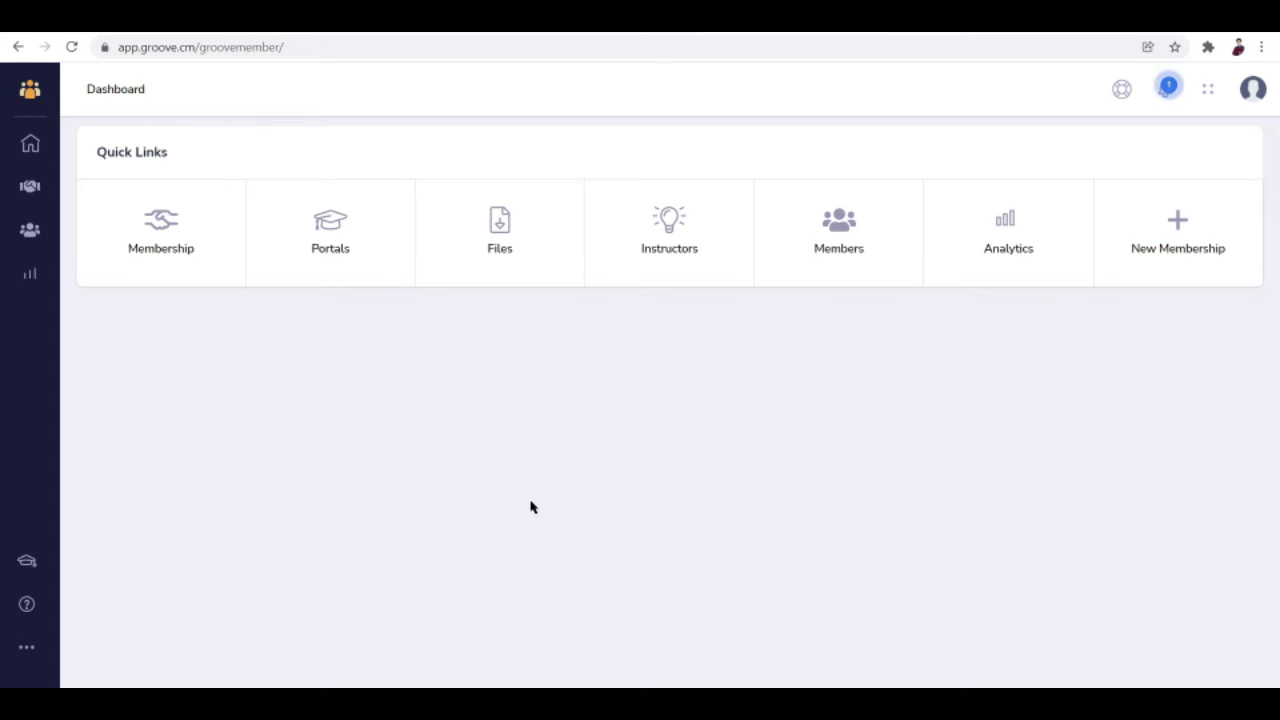
Go from the GrooveMember dashboard to GroovePages and open the blackparade.com site in the editor.
click(1208, 92)
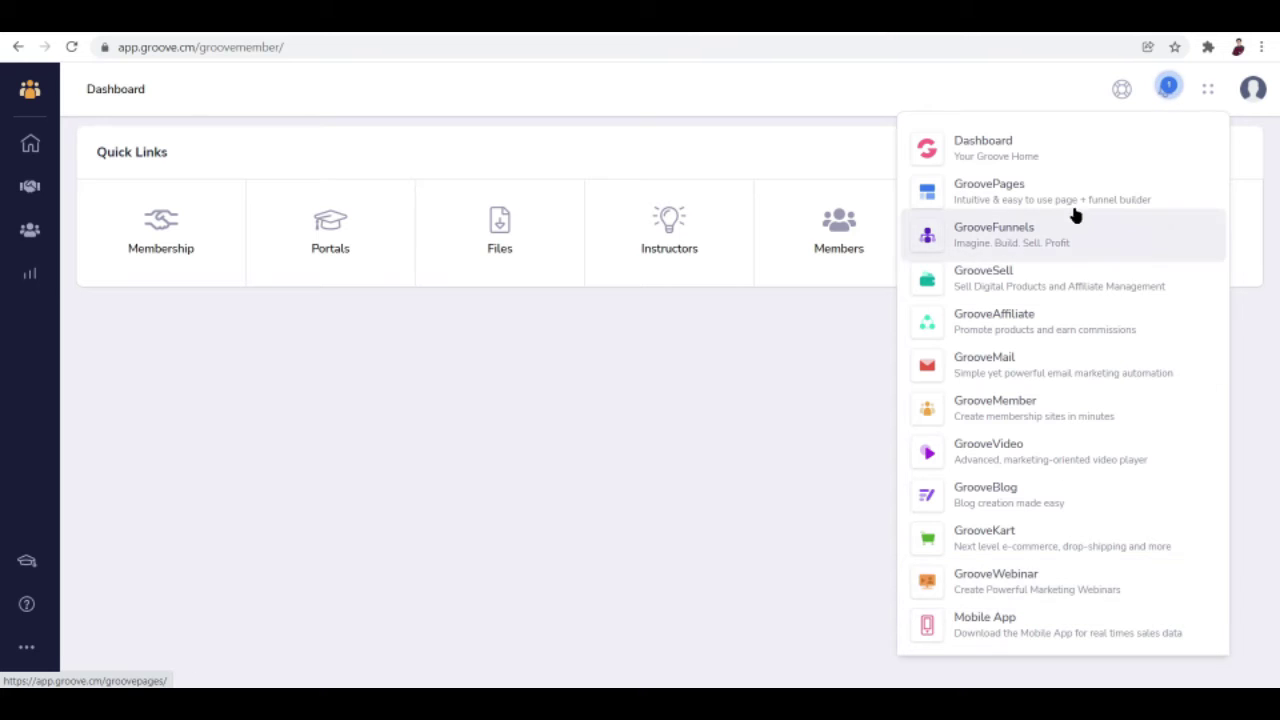
click(1016, 247)
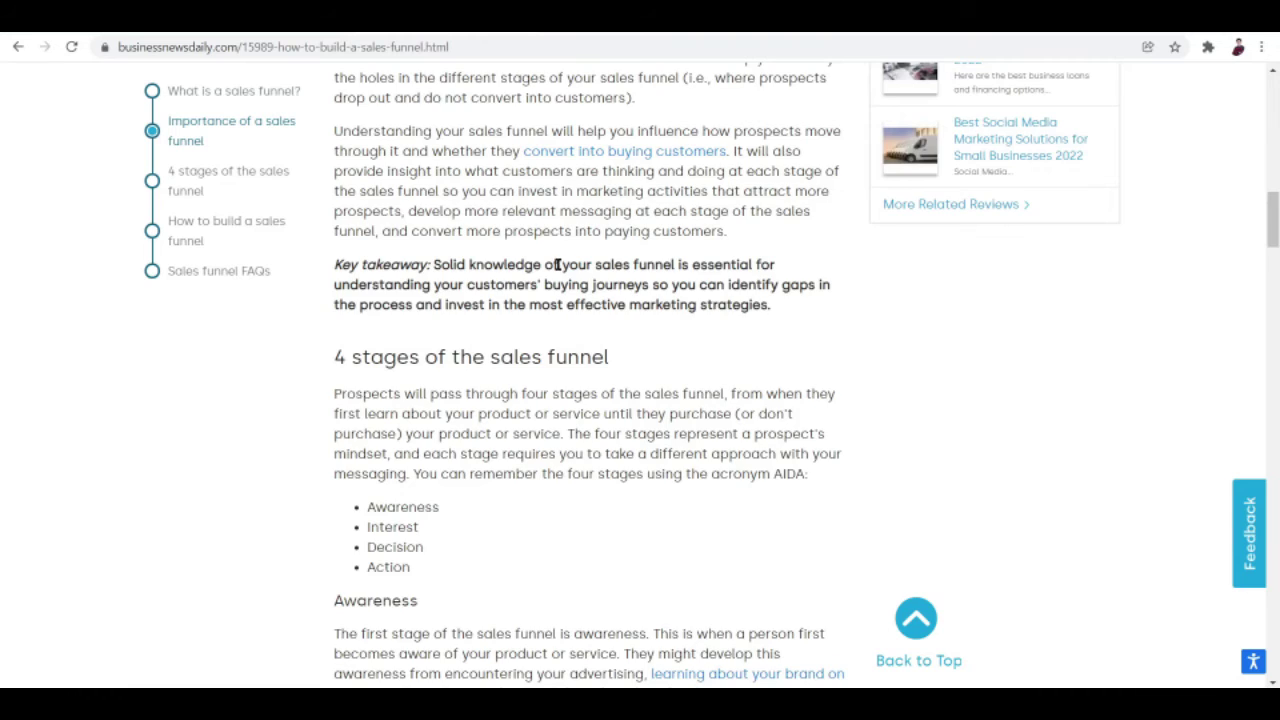
scroll(558, 264, down, 15)
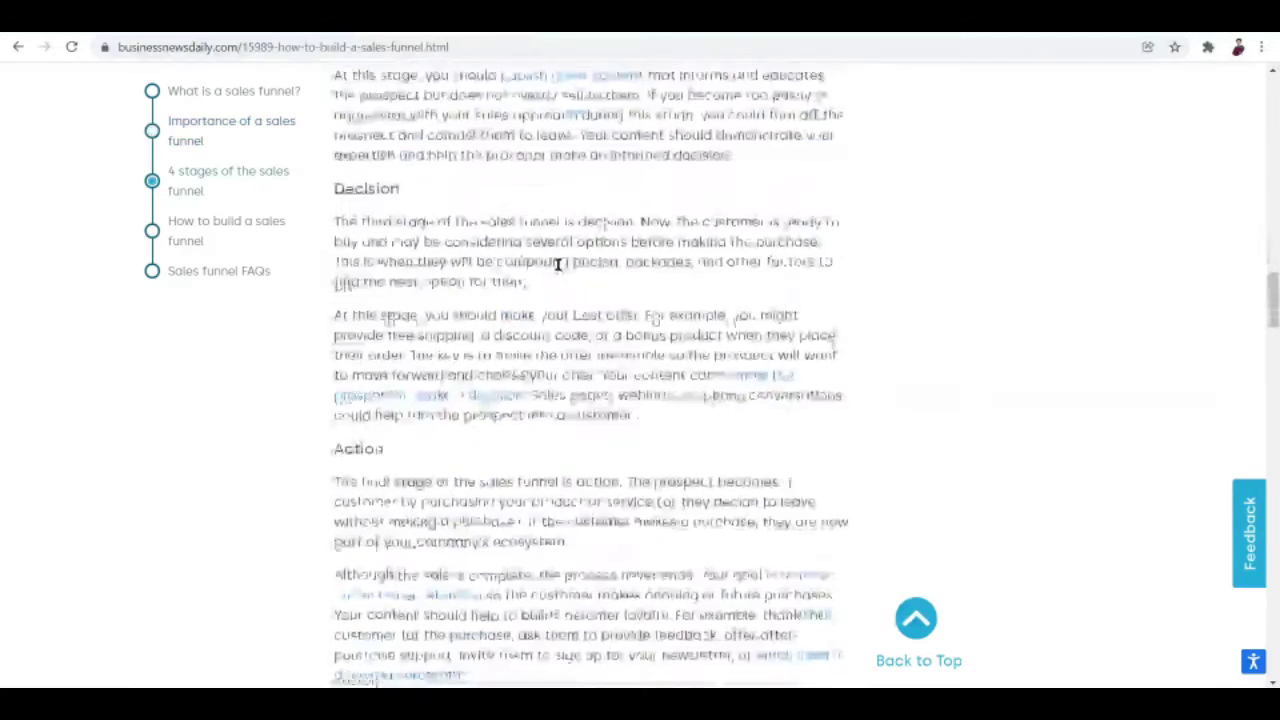
scroll(558, 264, down, 3)
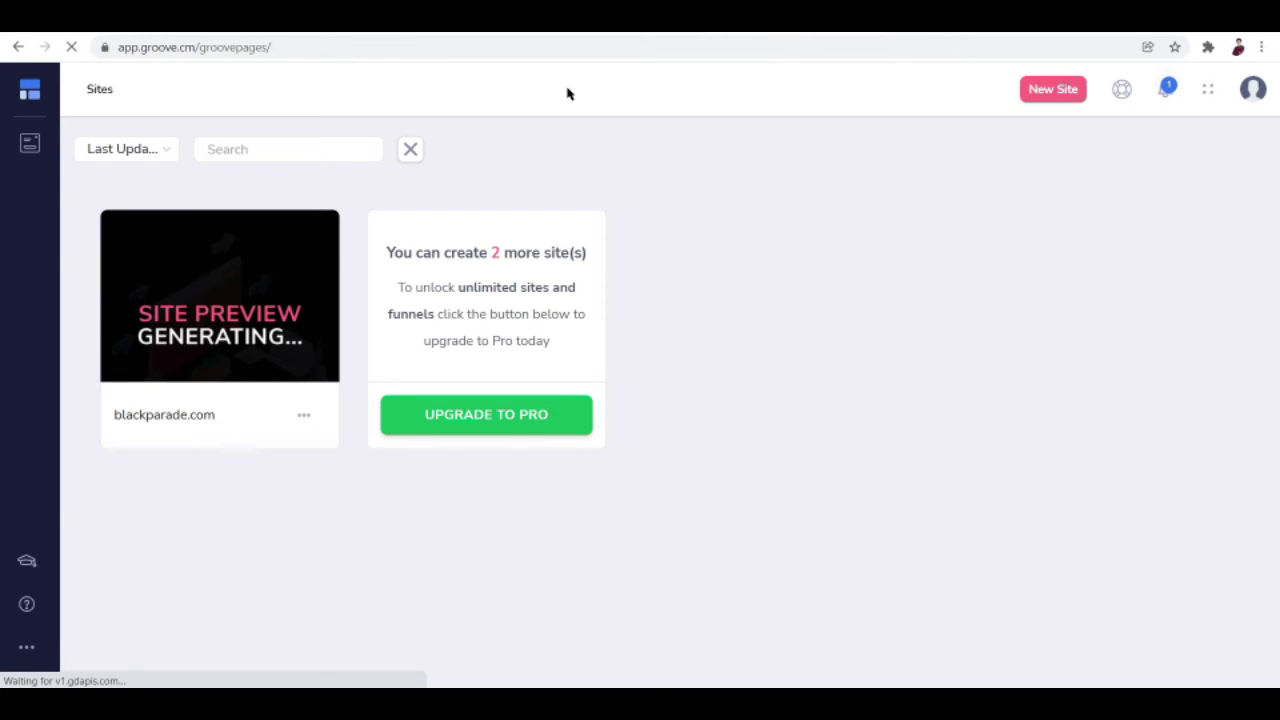
mouse_move(171, 312)
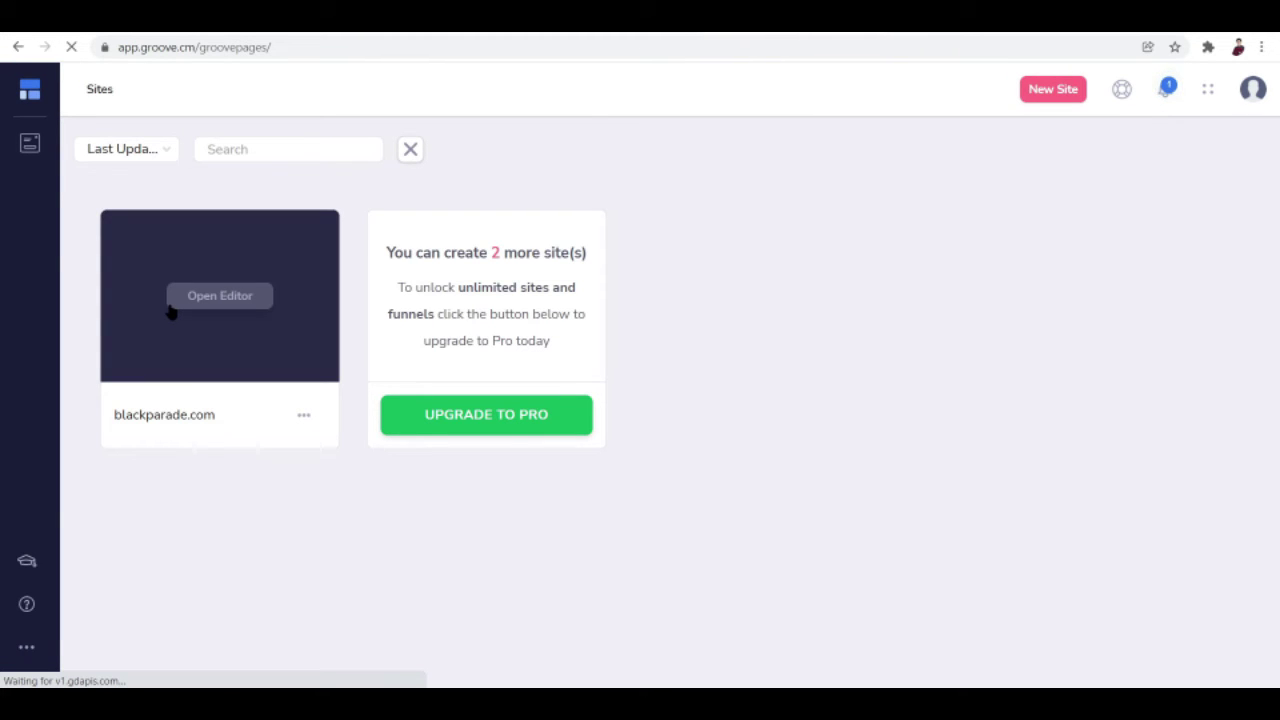
click(228, 293)
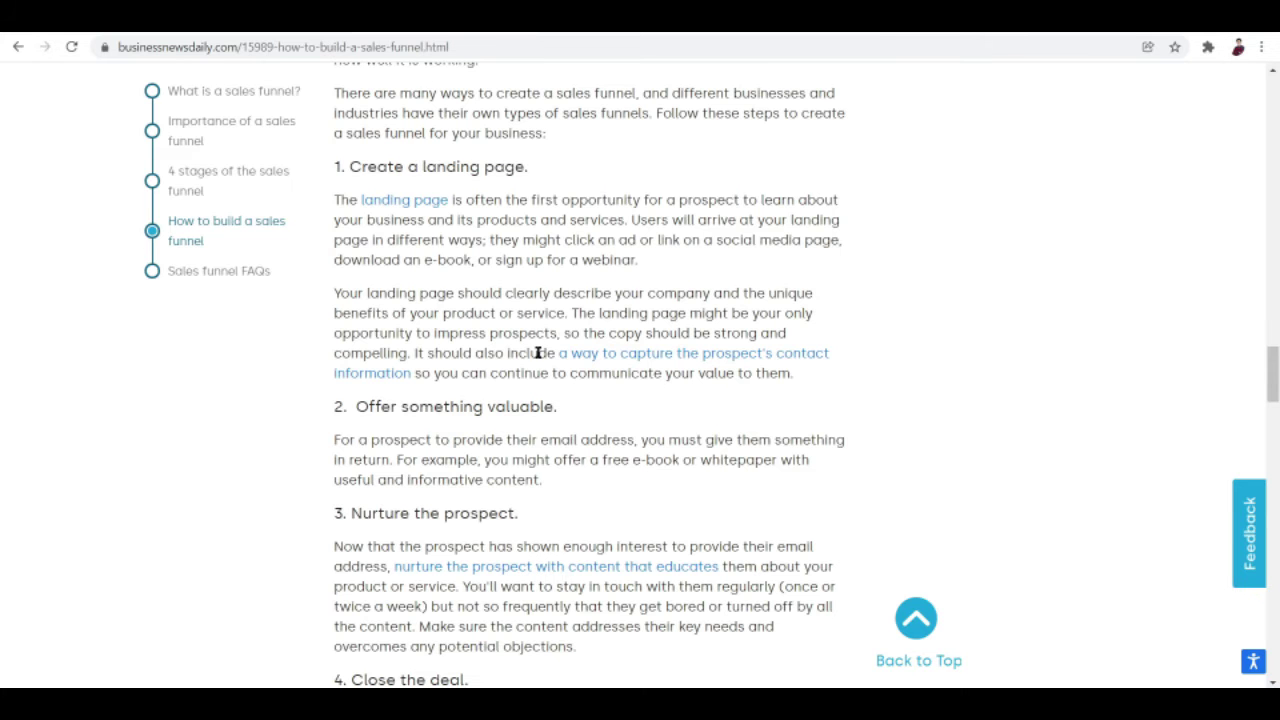
Review the article's steps for building a sales funnel, highlighting "valuable." and the heading "Nurture the prospect.".
drag(487, 406, 571, 406)
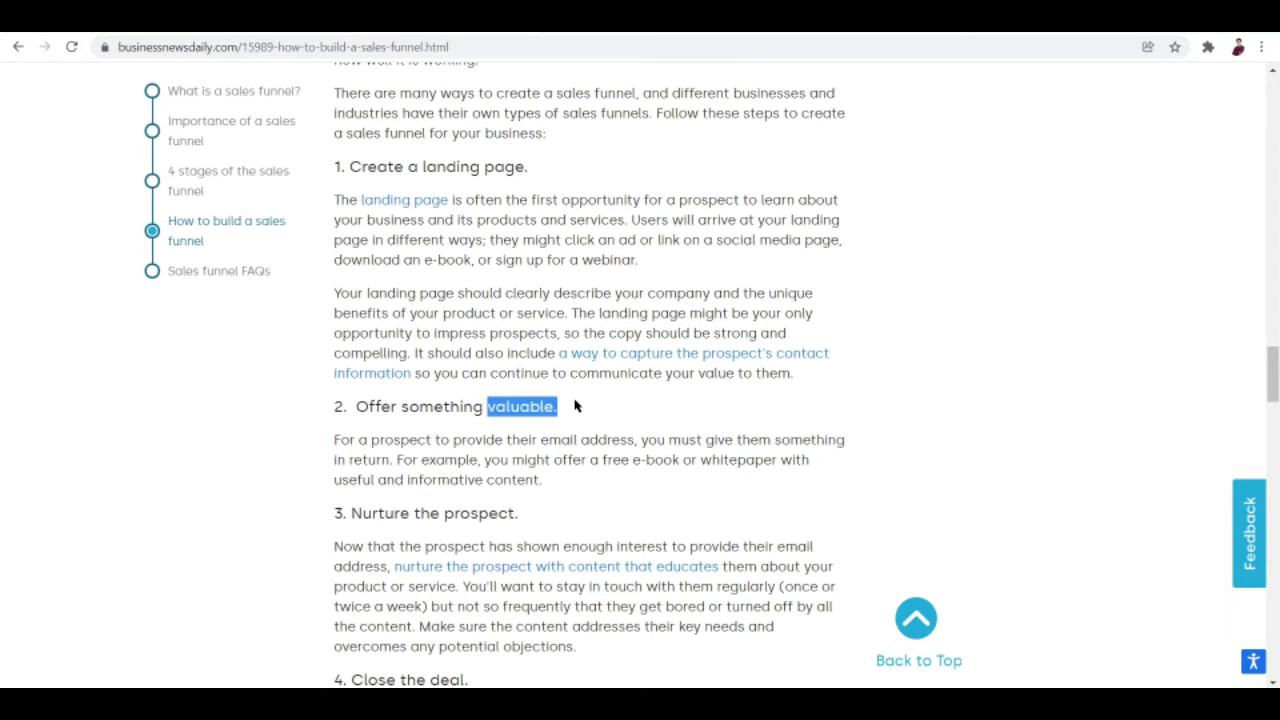
scroll(960, 270, down, 1)
click(960, 270)
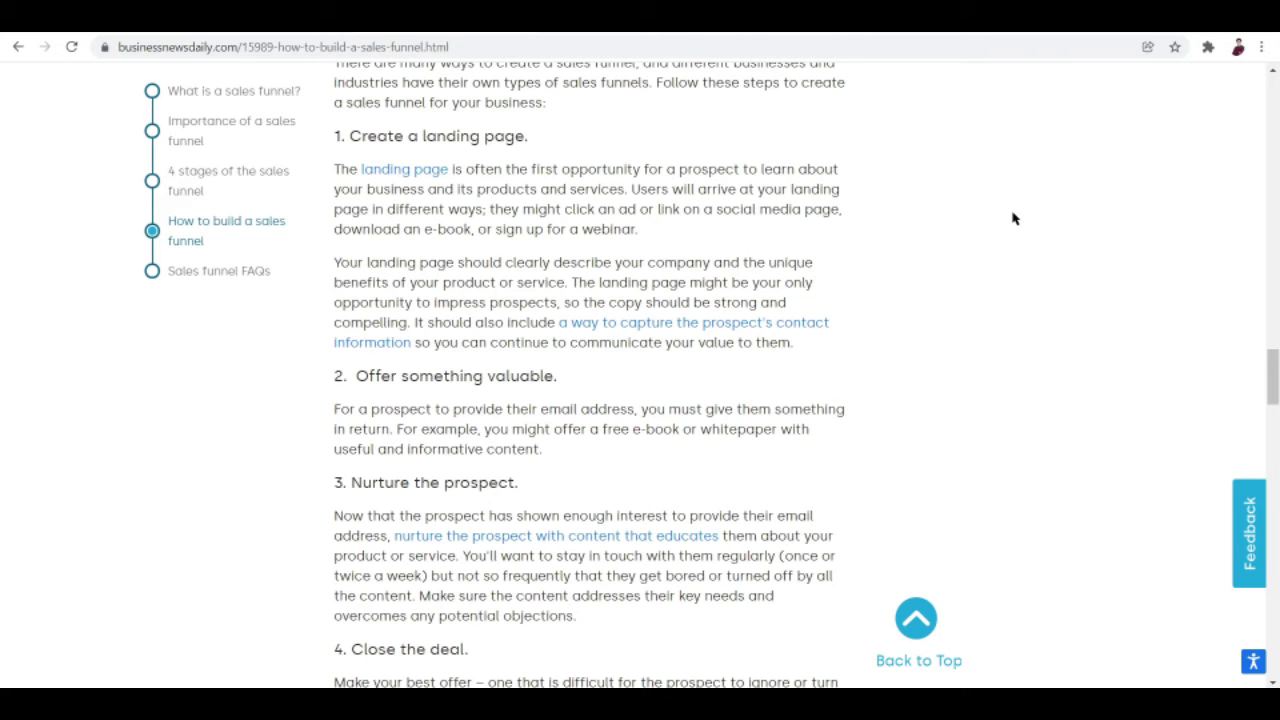
scroll(966, 332, down, 1)
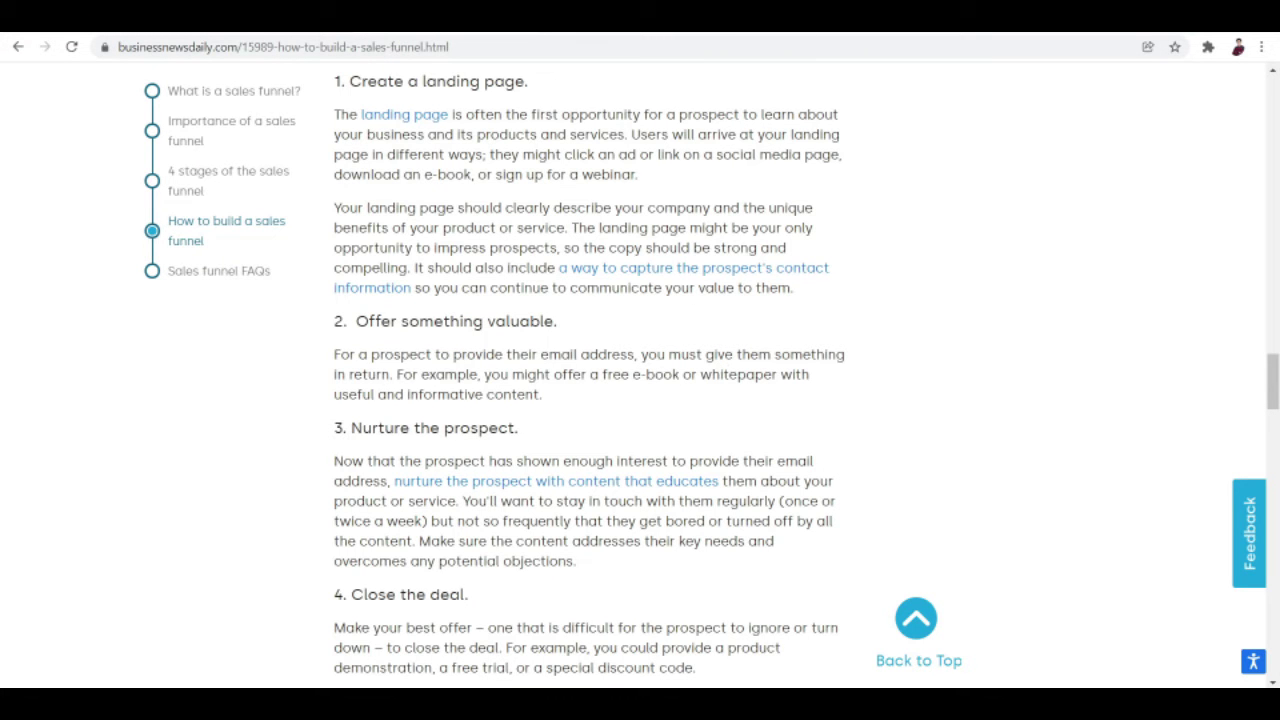
drag(352, 428, 524, 412)
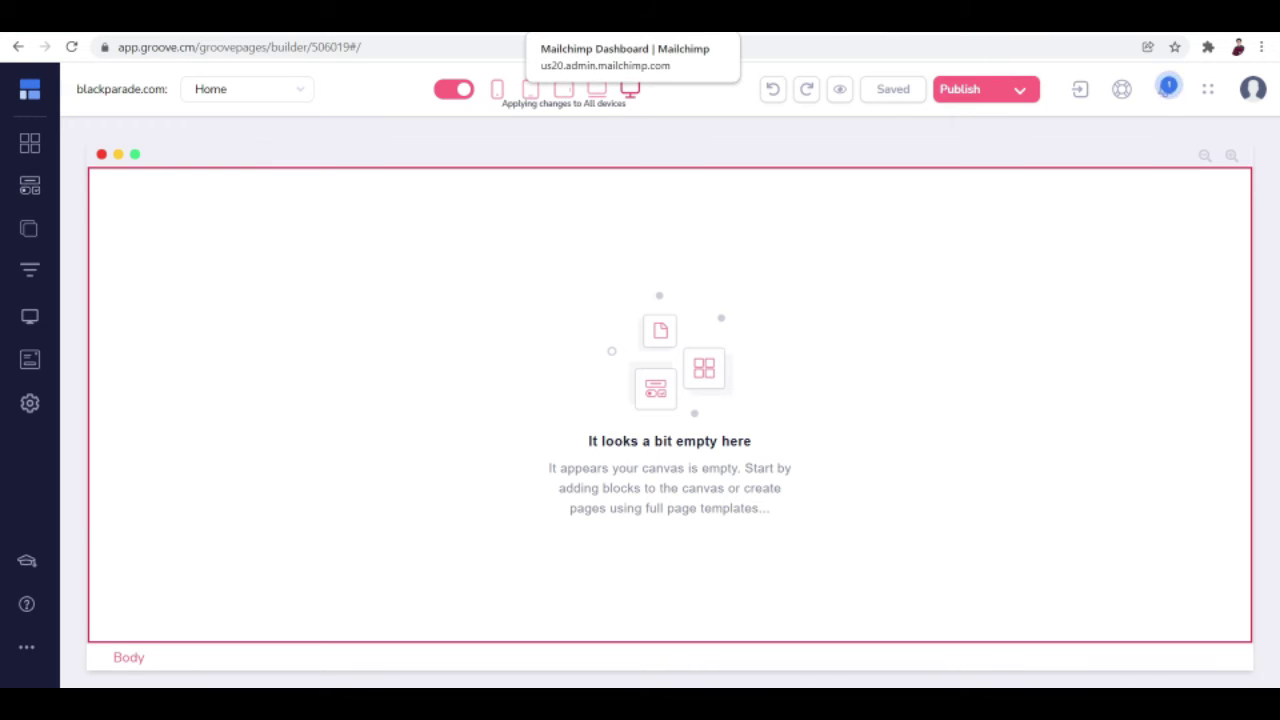
Switch to the Mailchimp dashboard and look over the email, automation and website creation options.
click(620, 15)
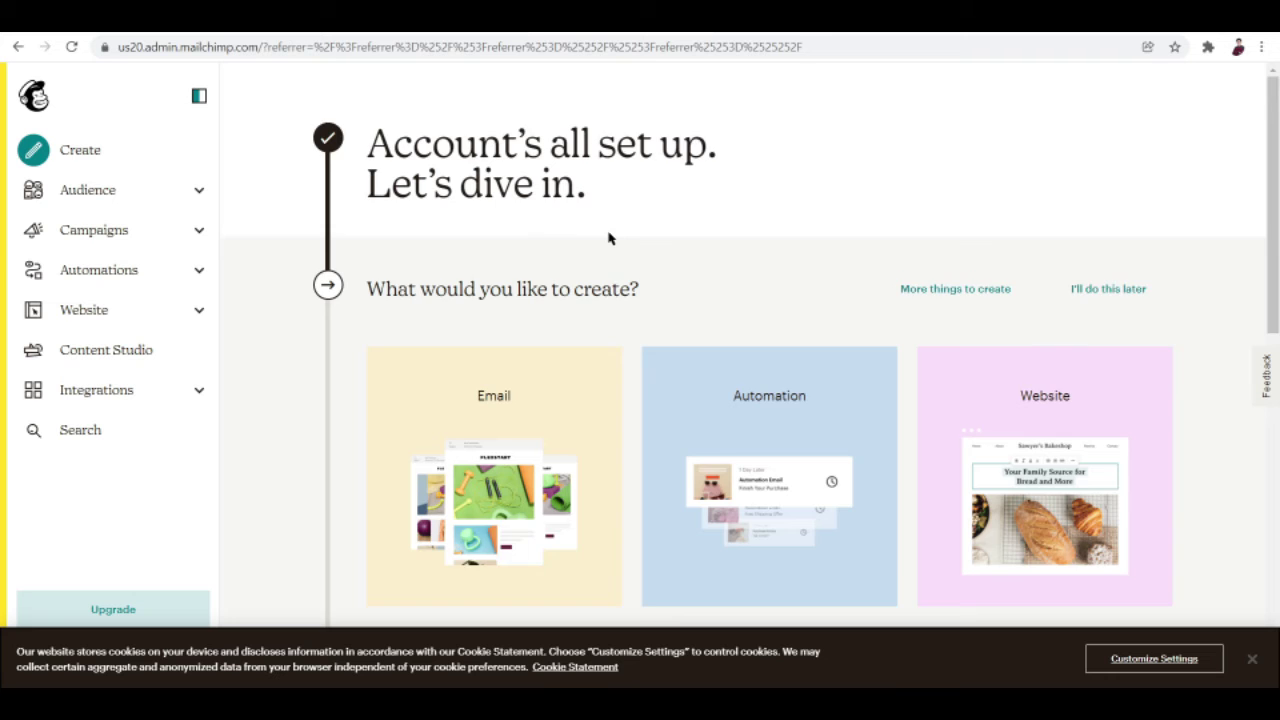
scroll(610, 238, down, 1)
scroll(610, 238, down, 1)
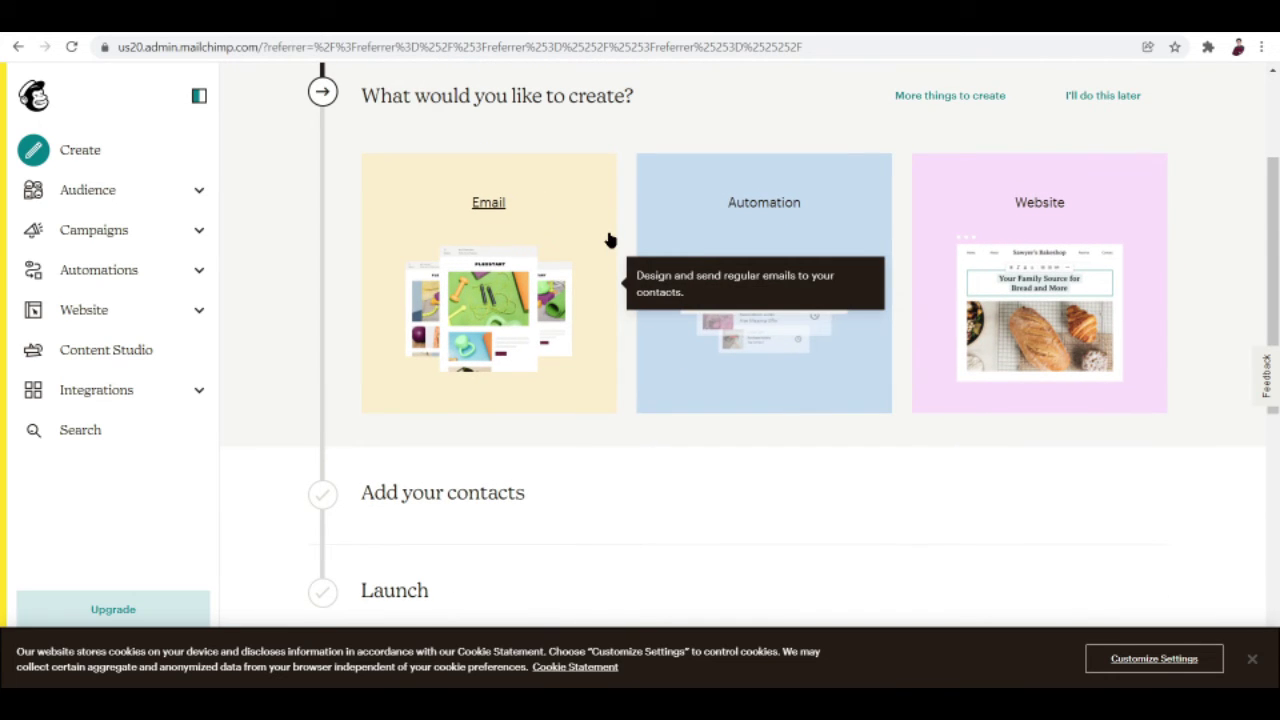
scroll(790, 118, up, 1)
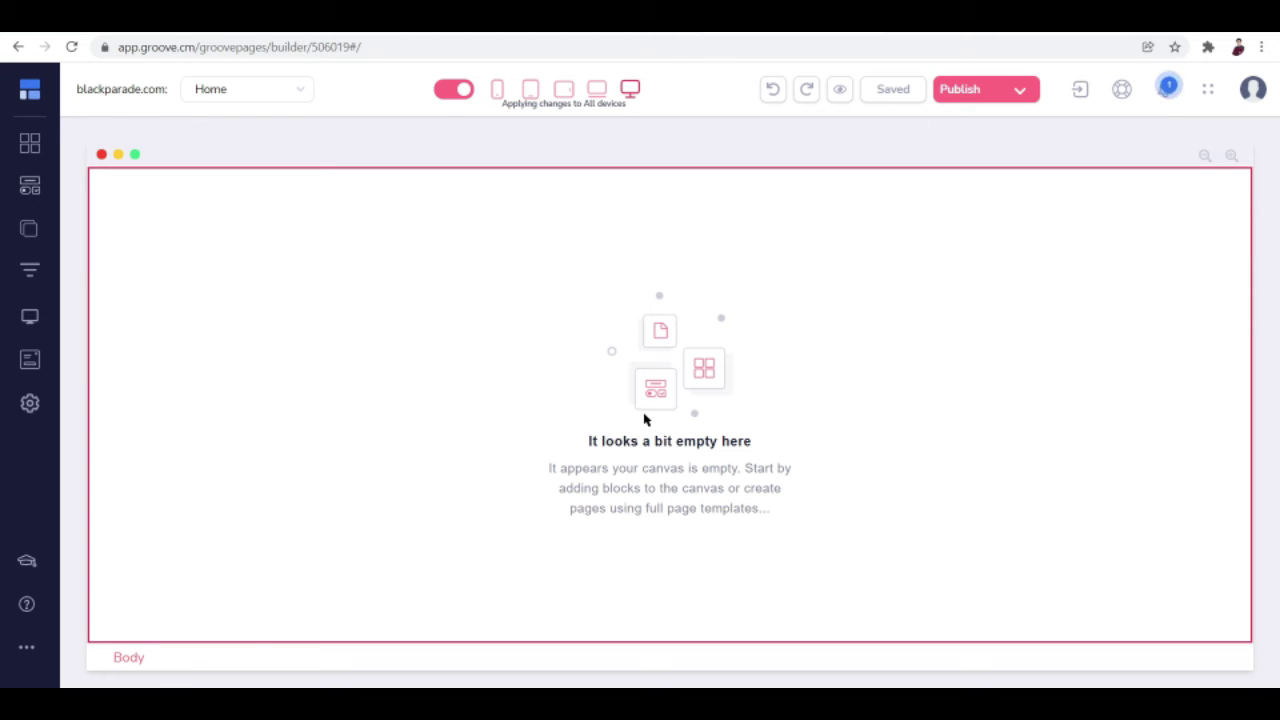
Show the block library in the GroovePages editor and review the available block types and the Designer categories.
click(31, 143)
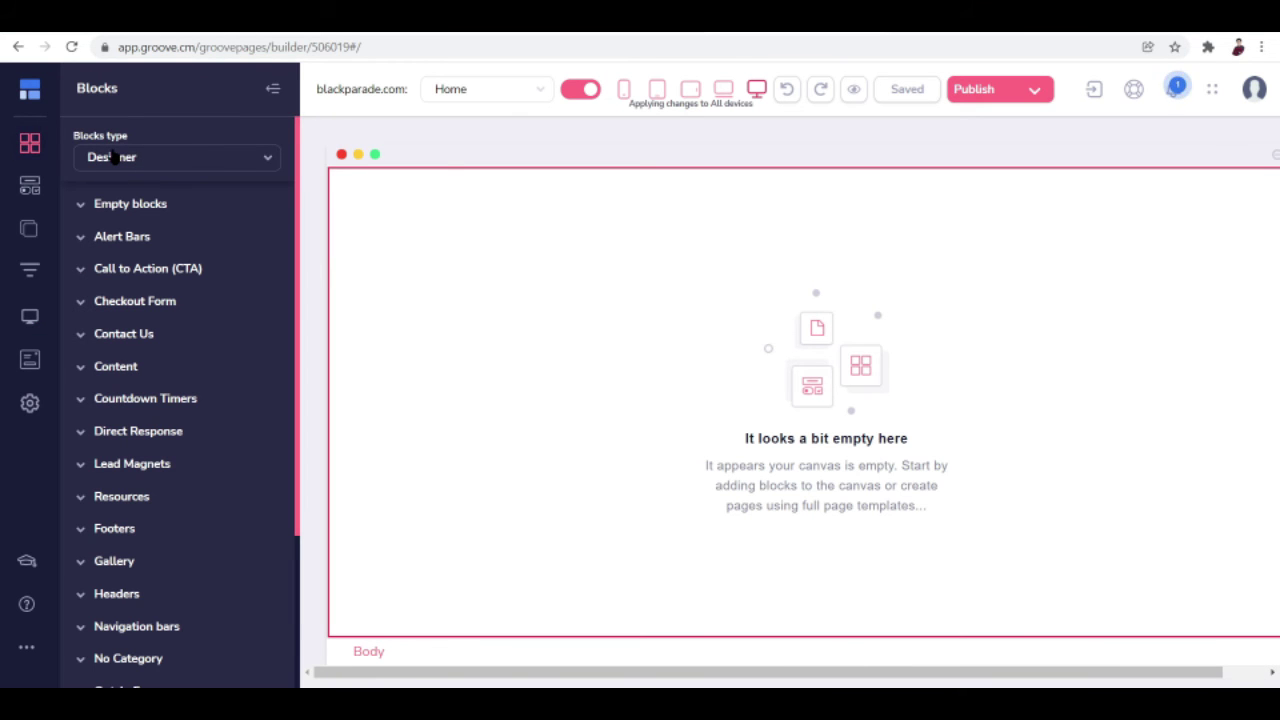
click(113, 157)
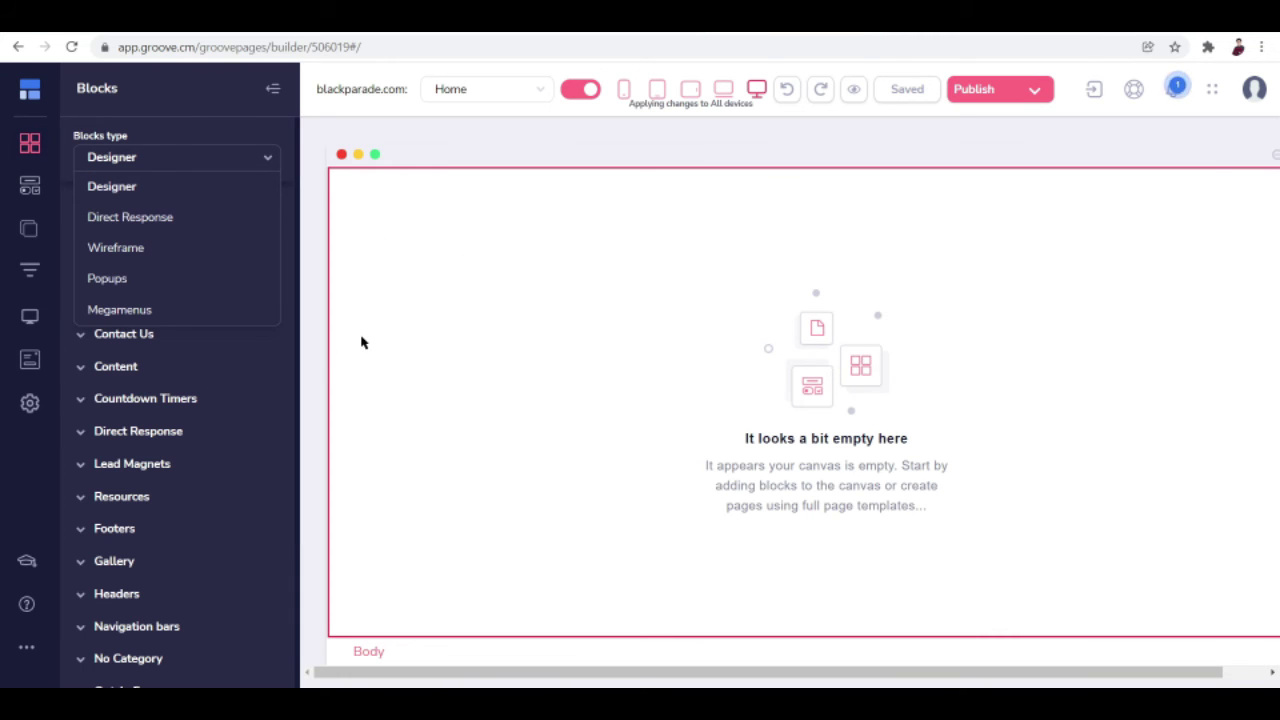
click(259, 156)
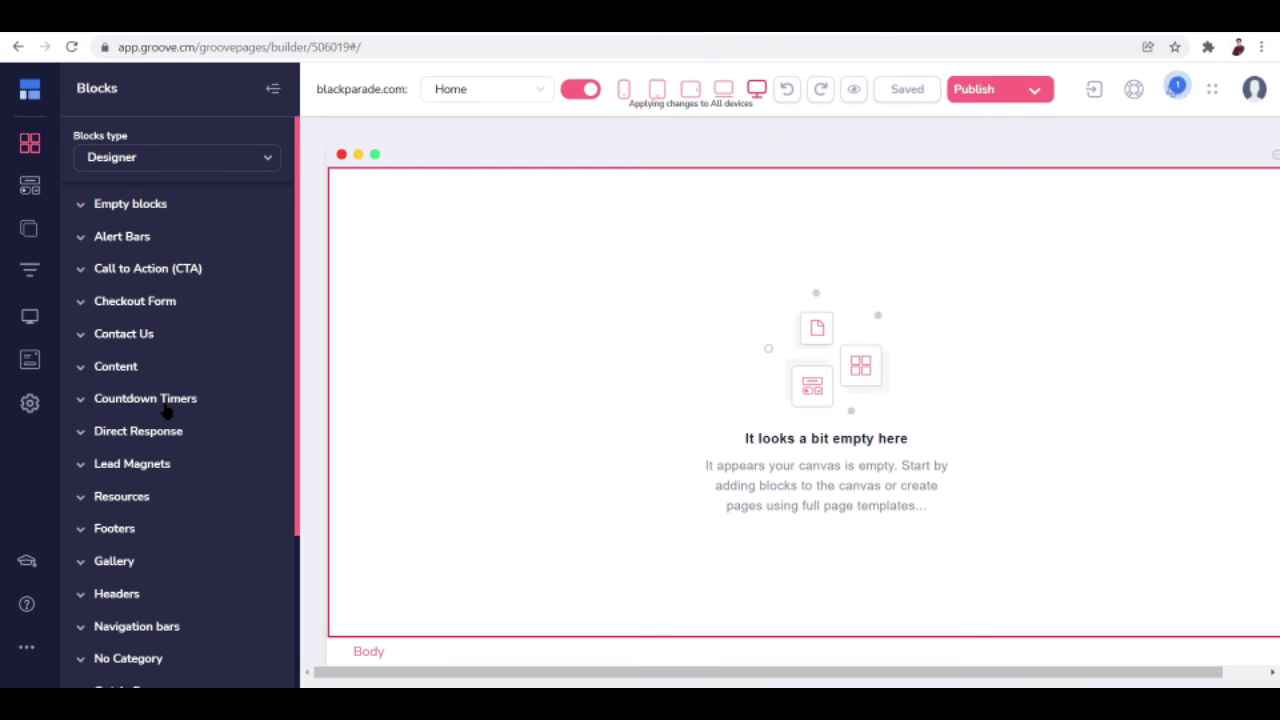
scroll(165, 395, down, 1)
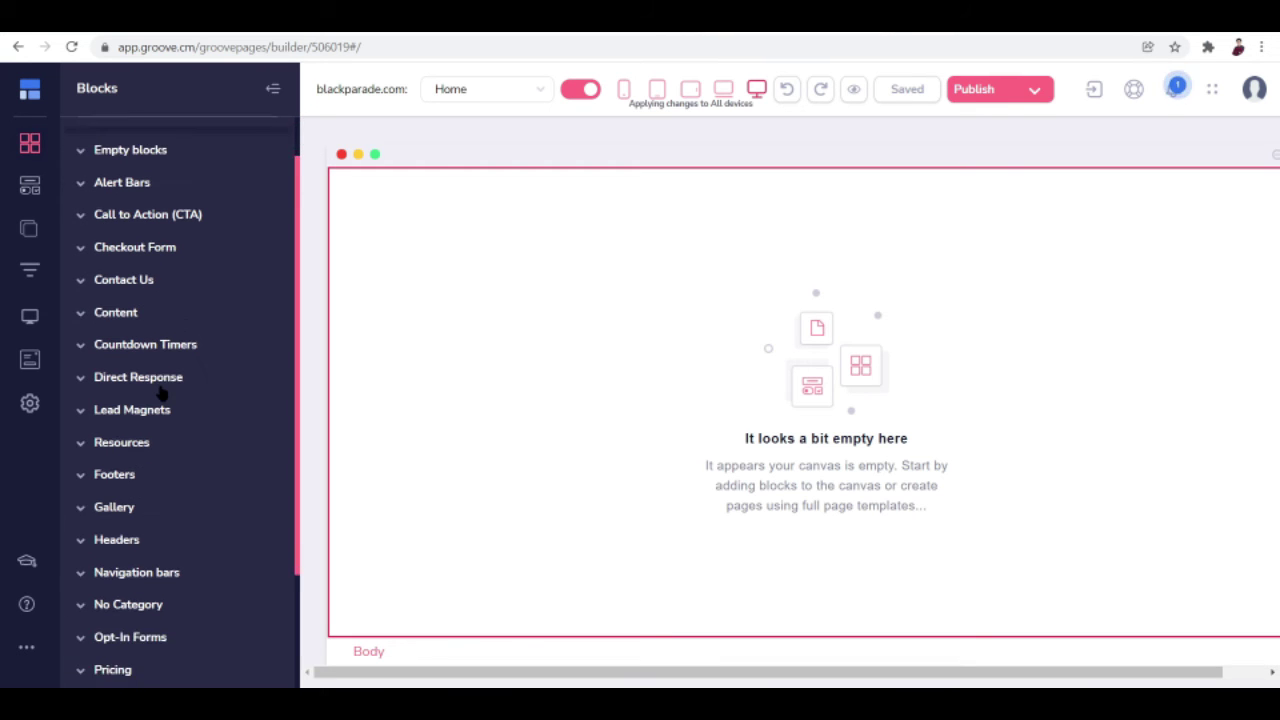
scroll(160, 393, down, 1)
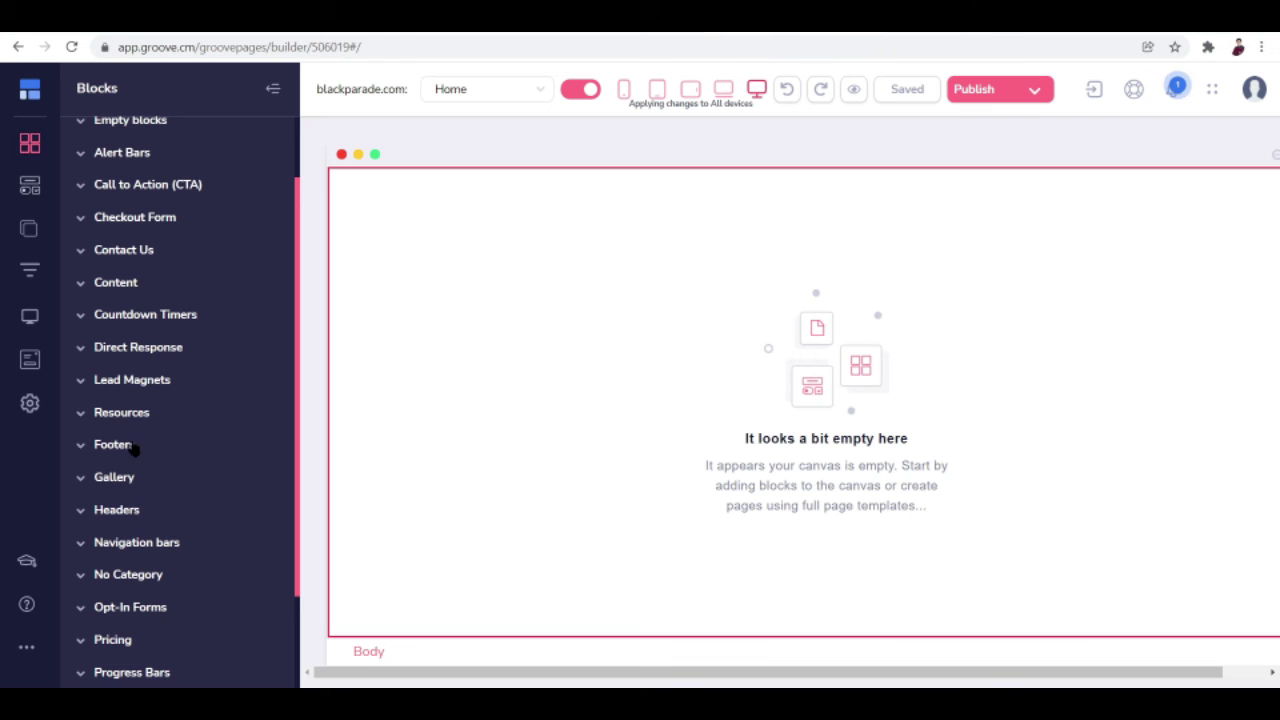
Expand the Gallery and Footers block categories and browse the footer designs.
click(125, 479)
scroll(125, 480, down, 1)
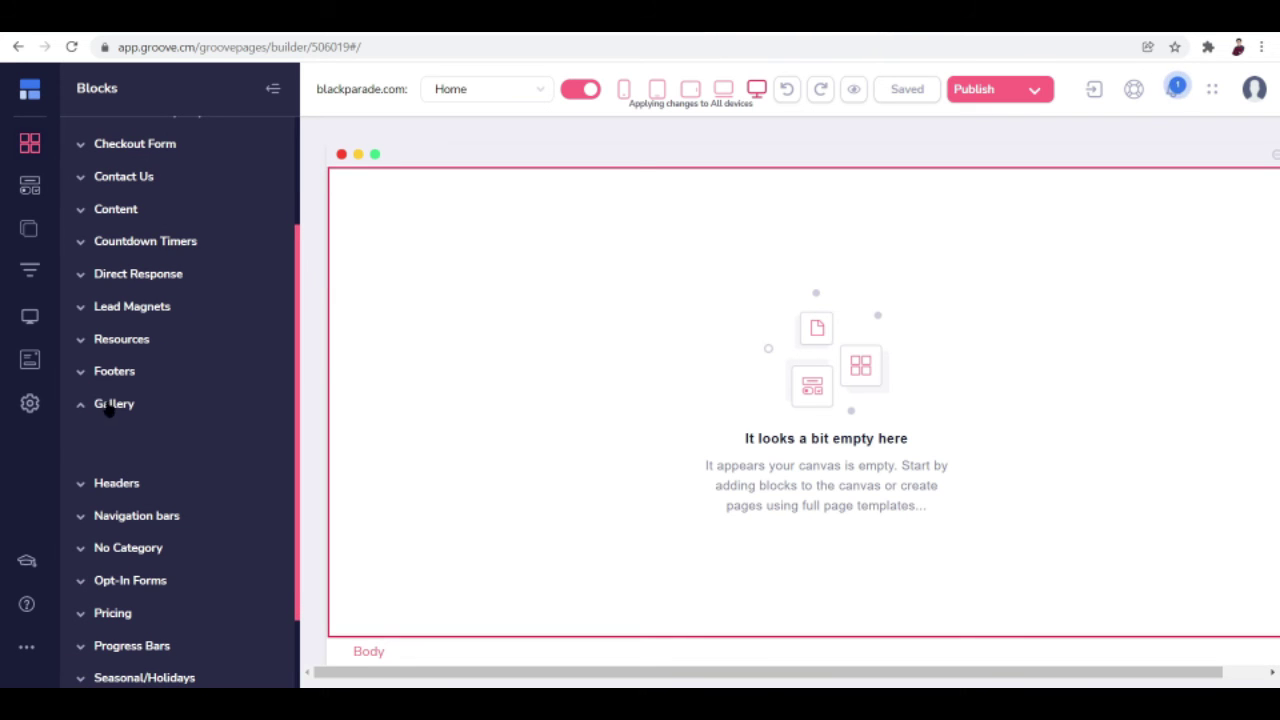
click(104, 371)
scroll(128, 318, up, 3)
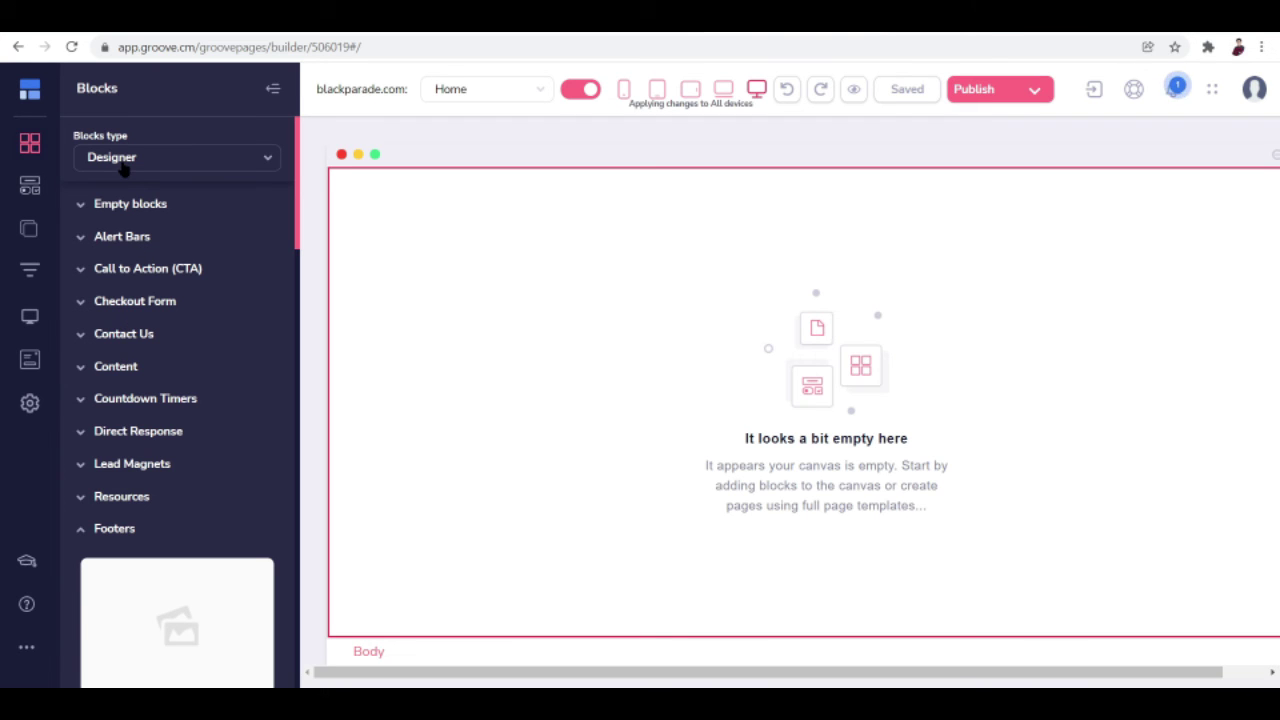
scroll(245, 556, down, 3)
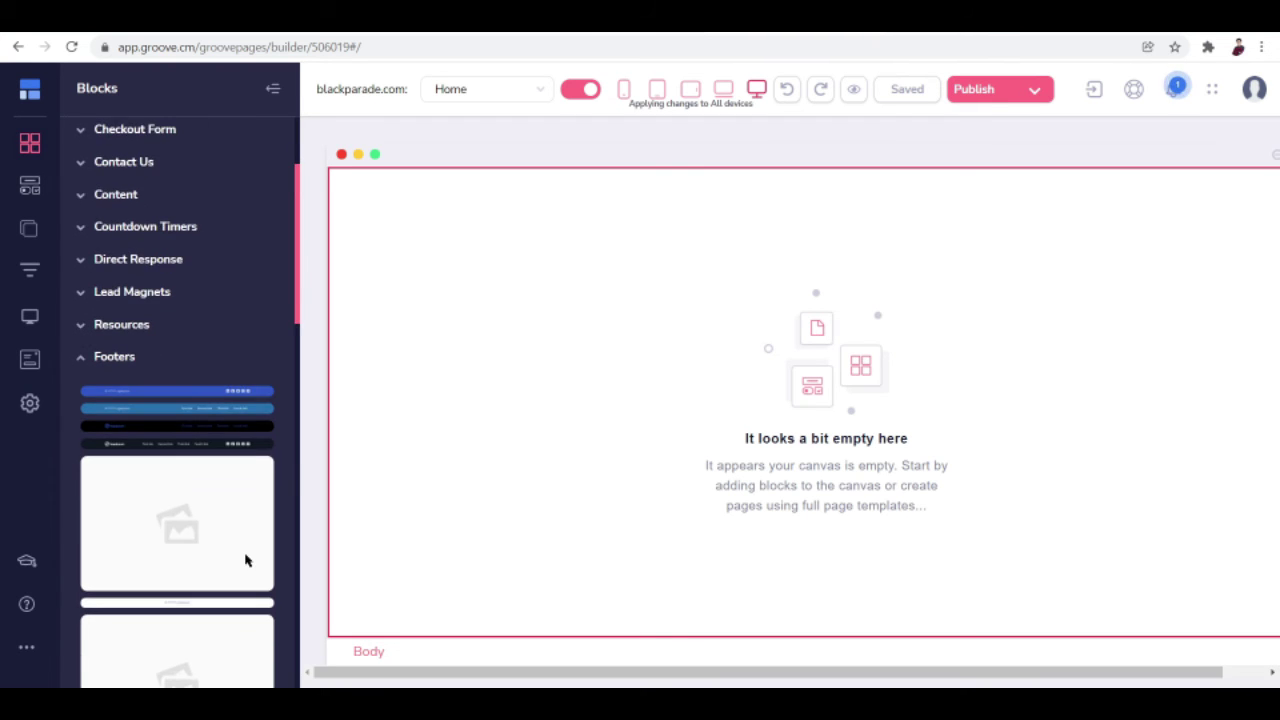
scroll(245, 555, down, 1)
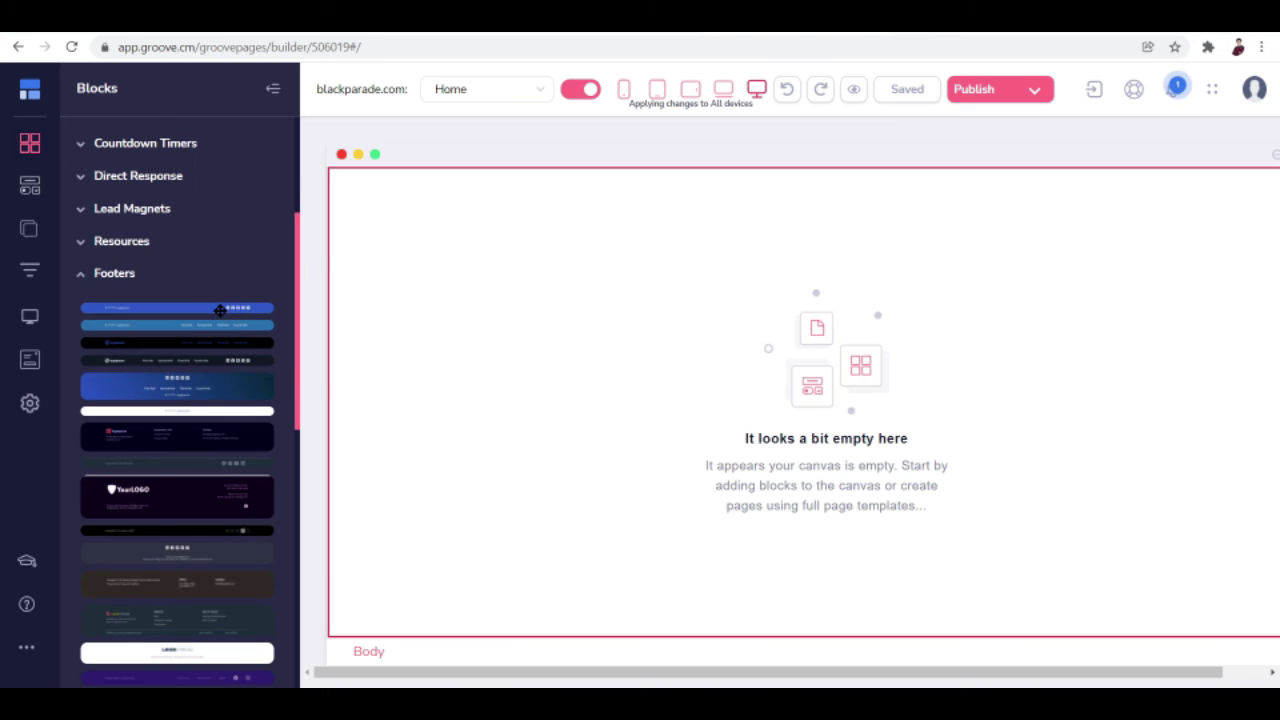
Add the blue footer block with the logo text and social icons from the Footers category to the blank canvas and check its full width.
drag(220, 310, 691, 205)
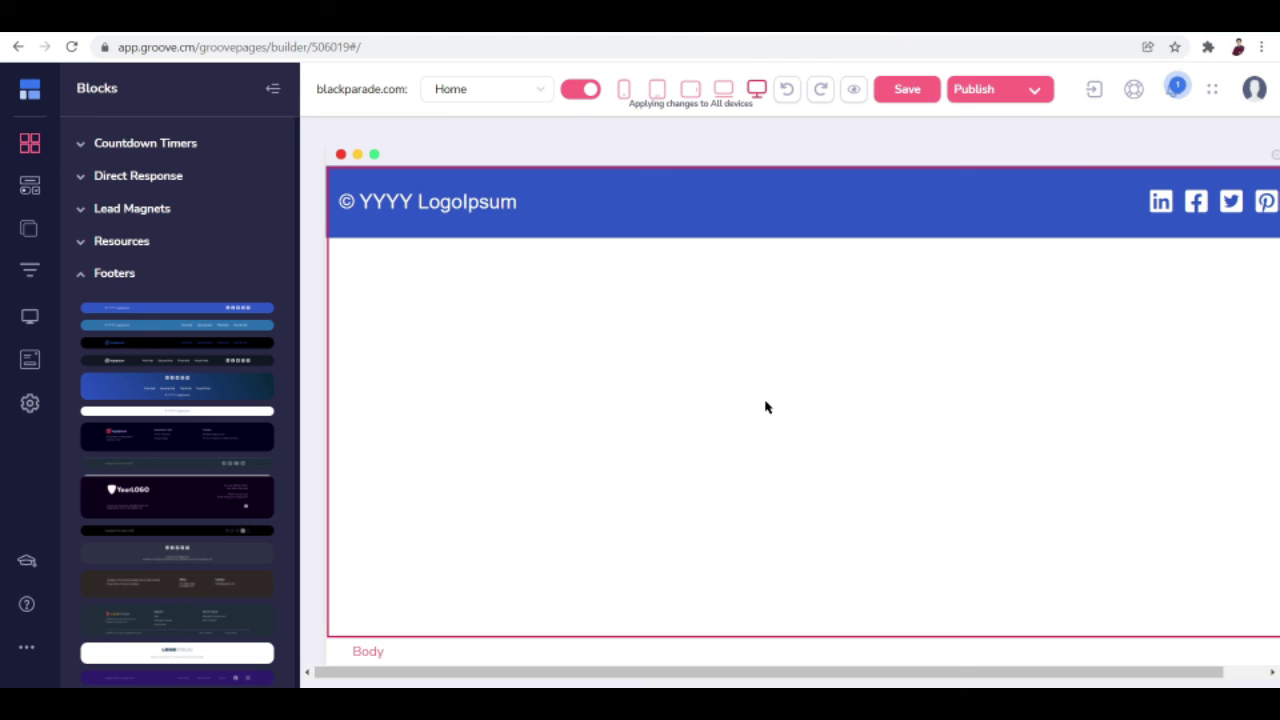
click(491, 204)
click(720, 380)
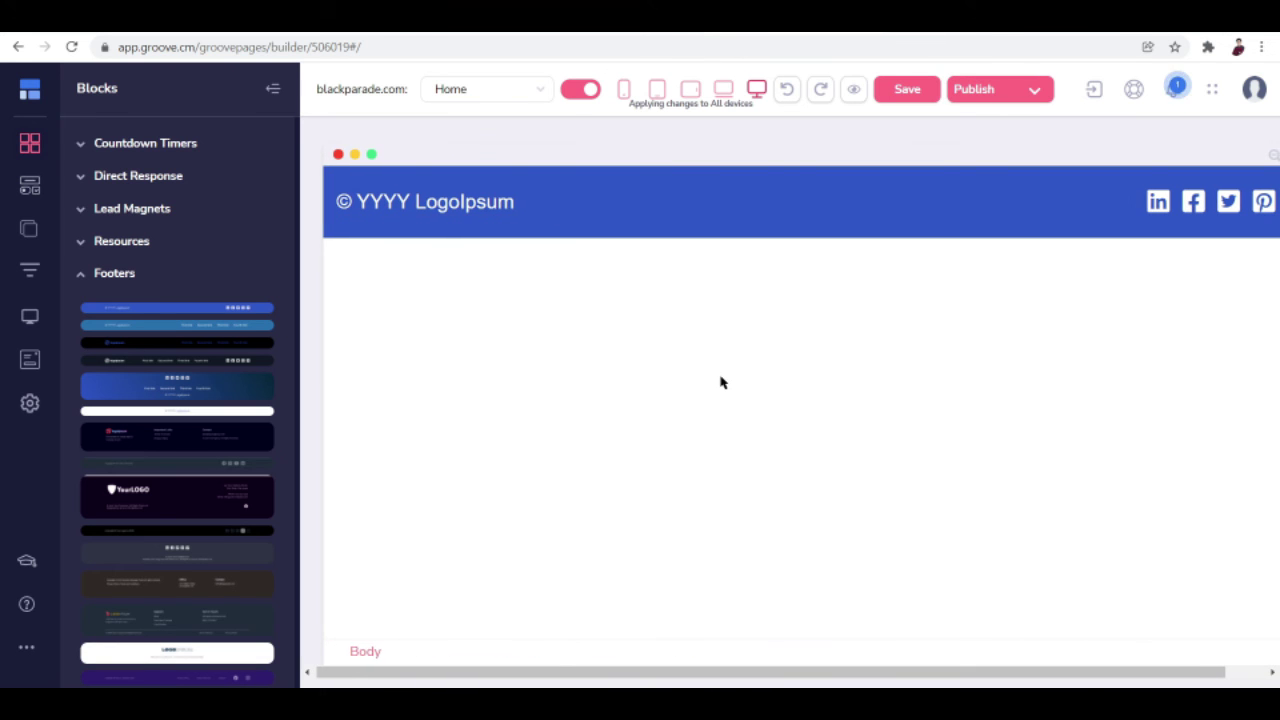
scroll(720, 380, right, 1)
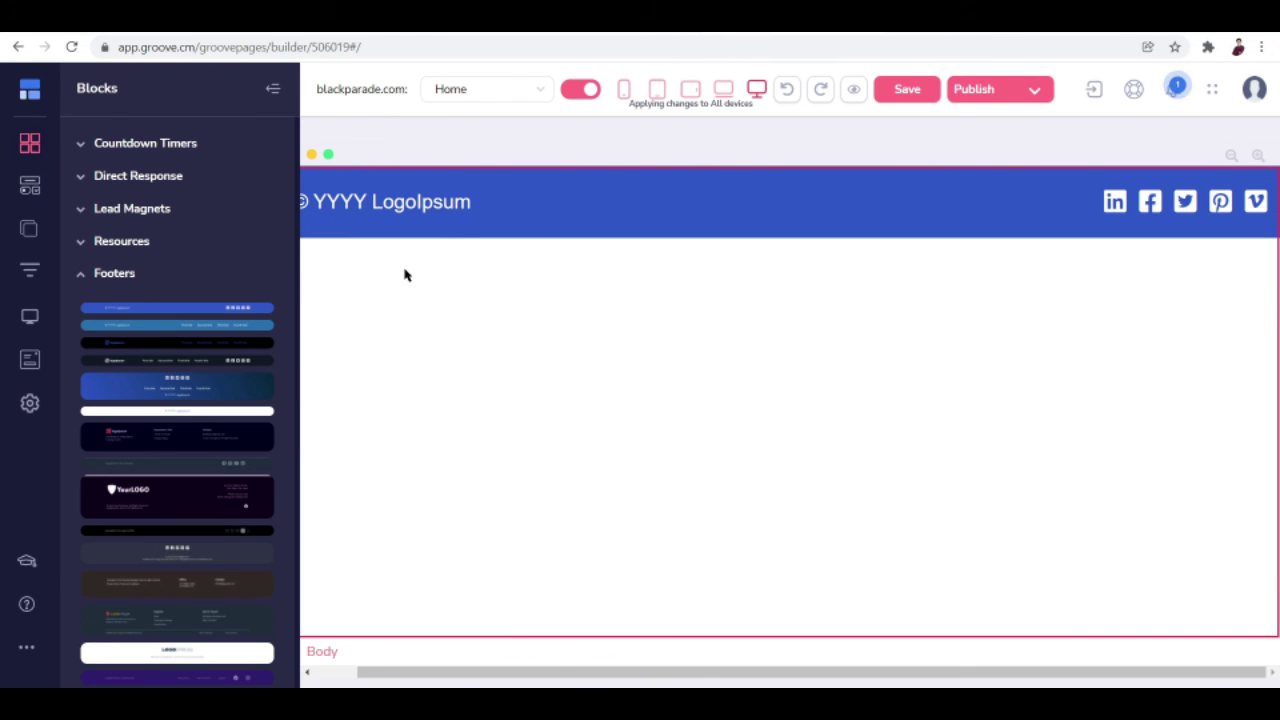
scroll(403, 274, left, 1)
Replace the placeholder copyright text in the blue block with "blackparade.com".
click(392, 200)
double_click(389, 207)
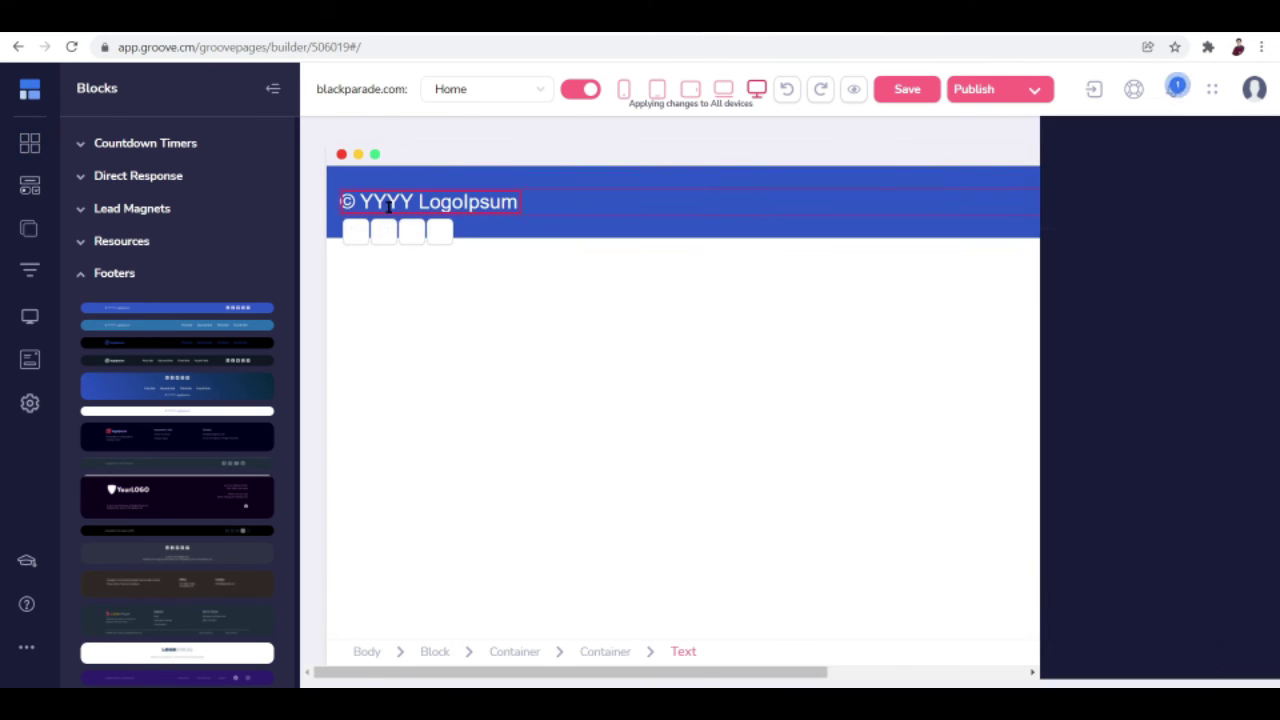
key(BackSpace)
key(BackSpace)
key(BackSpace)
key(BackSpace)
key(BackSpace)
key(BackSpace)
key(ctrl+v)
key(ctrl+z)
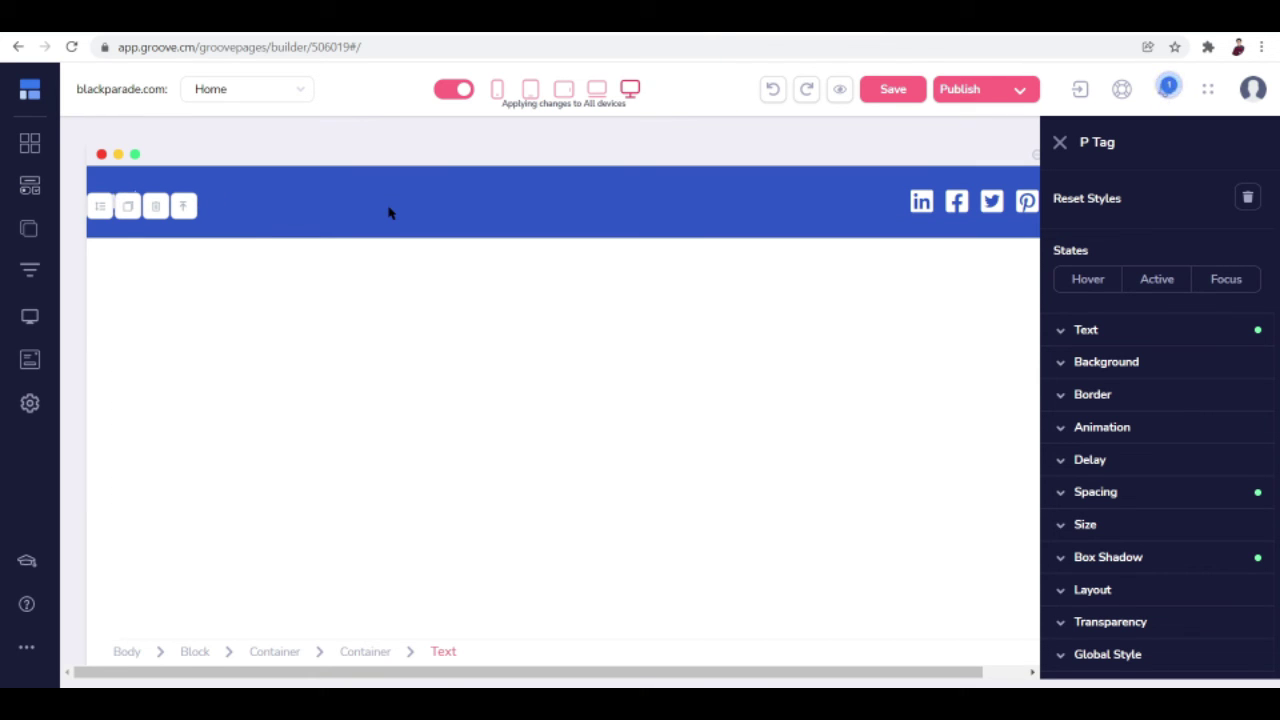
text(e.com)
Look over the editor's layout and text elements, then its popups and webinars sections.
click(25, 192)
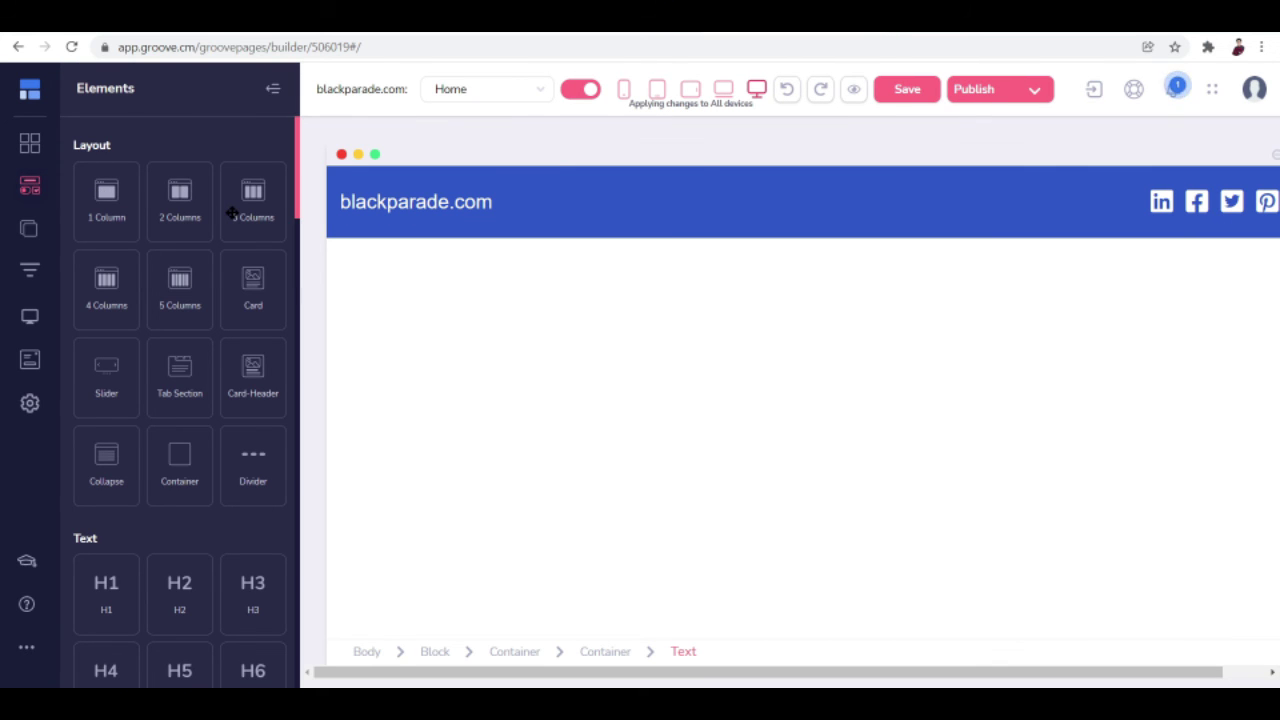
click(351, 222)
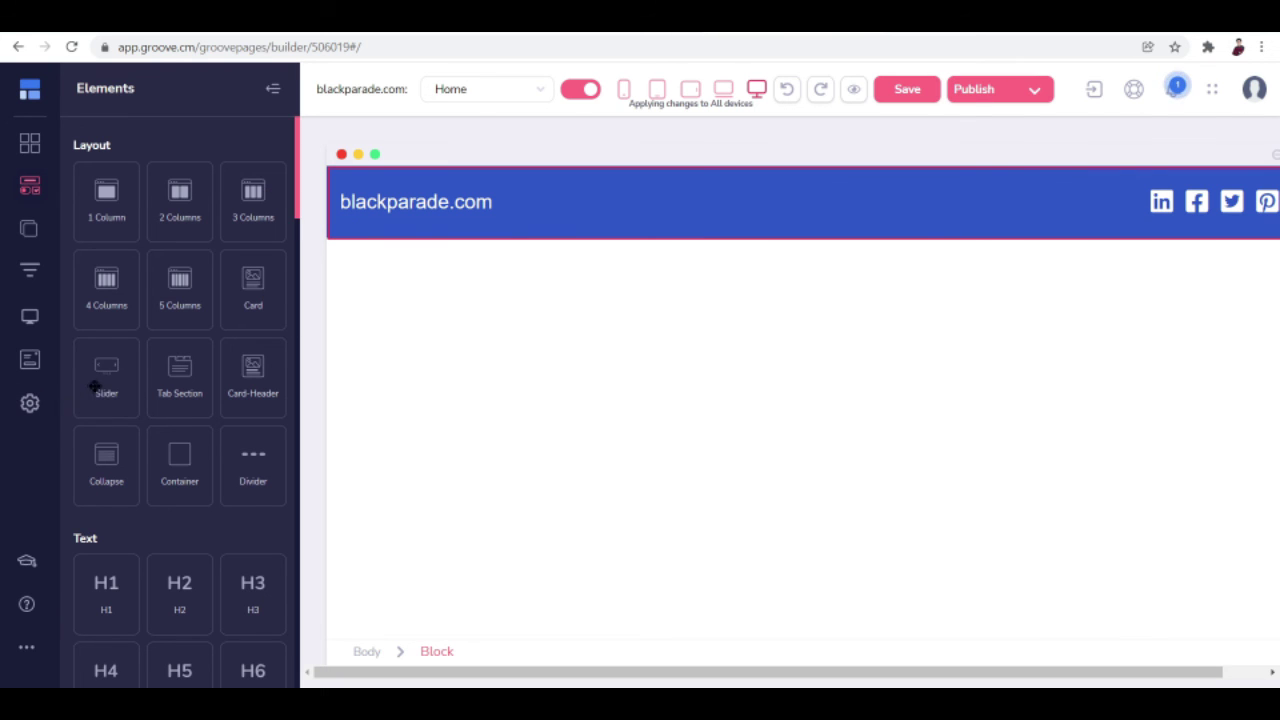
click(30, 362)
key(ctrl+a)
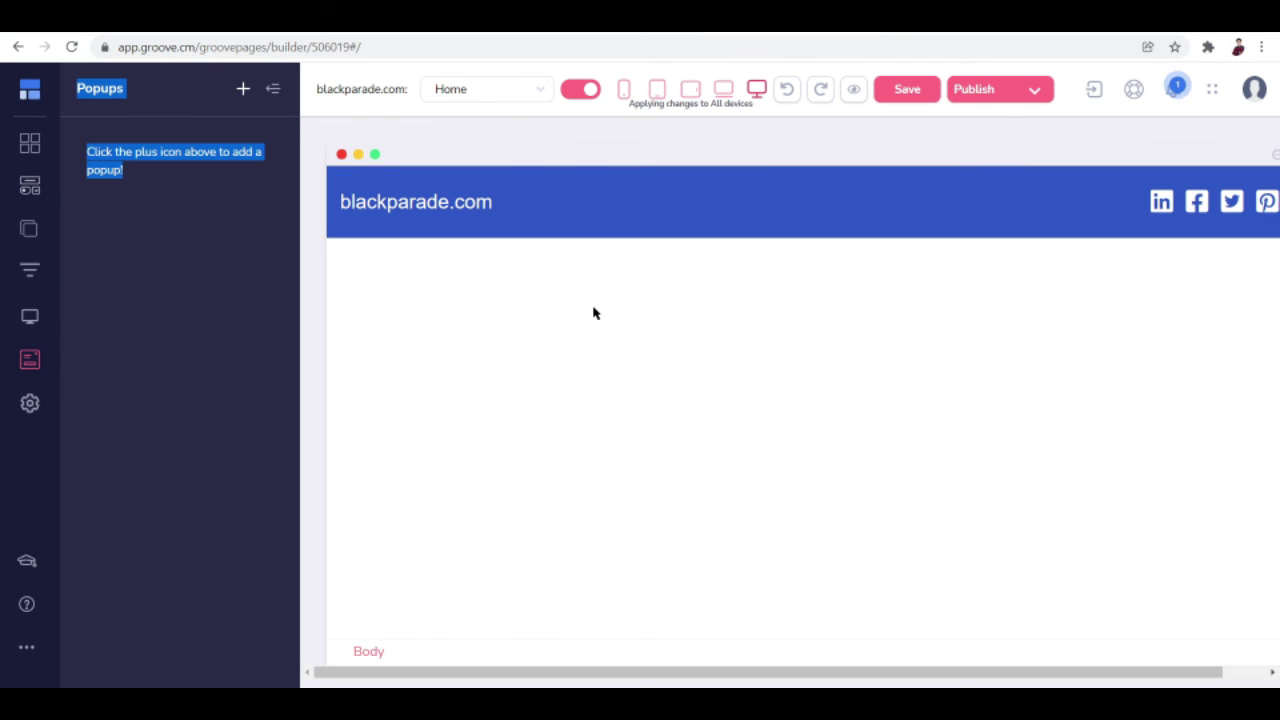
click(48, 368)
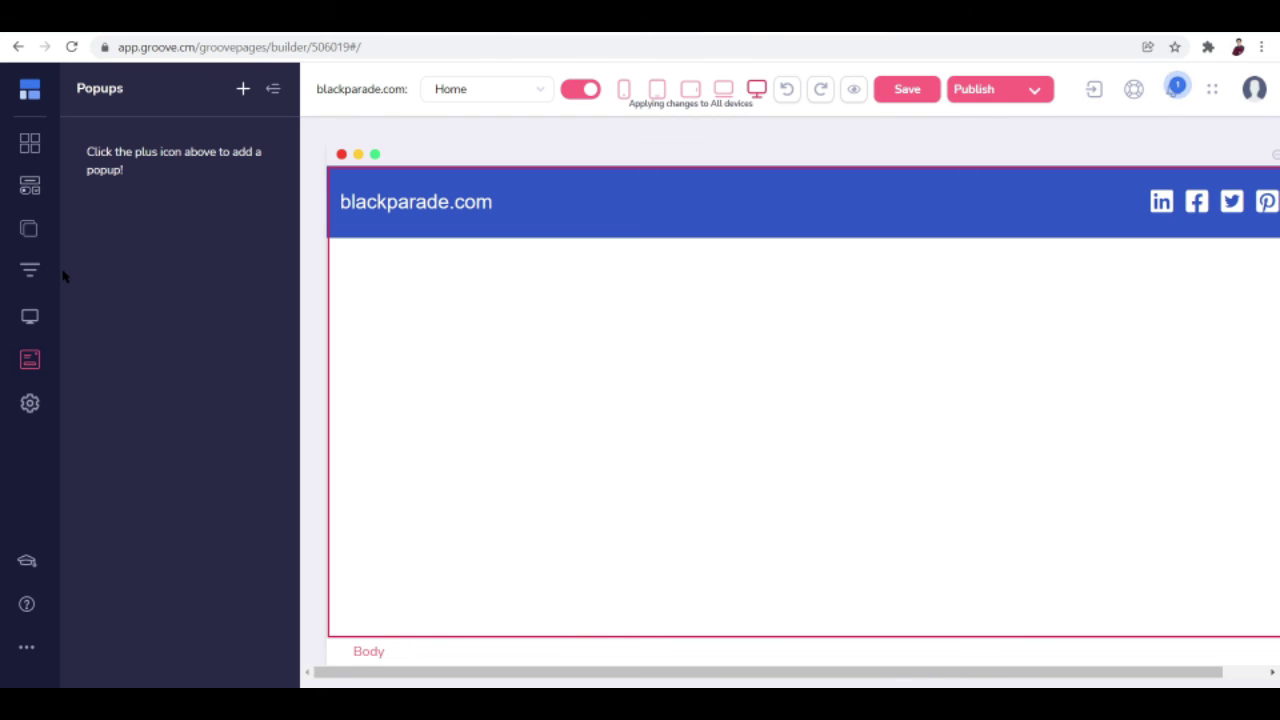
click(22, 322)
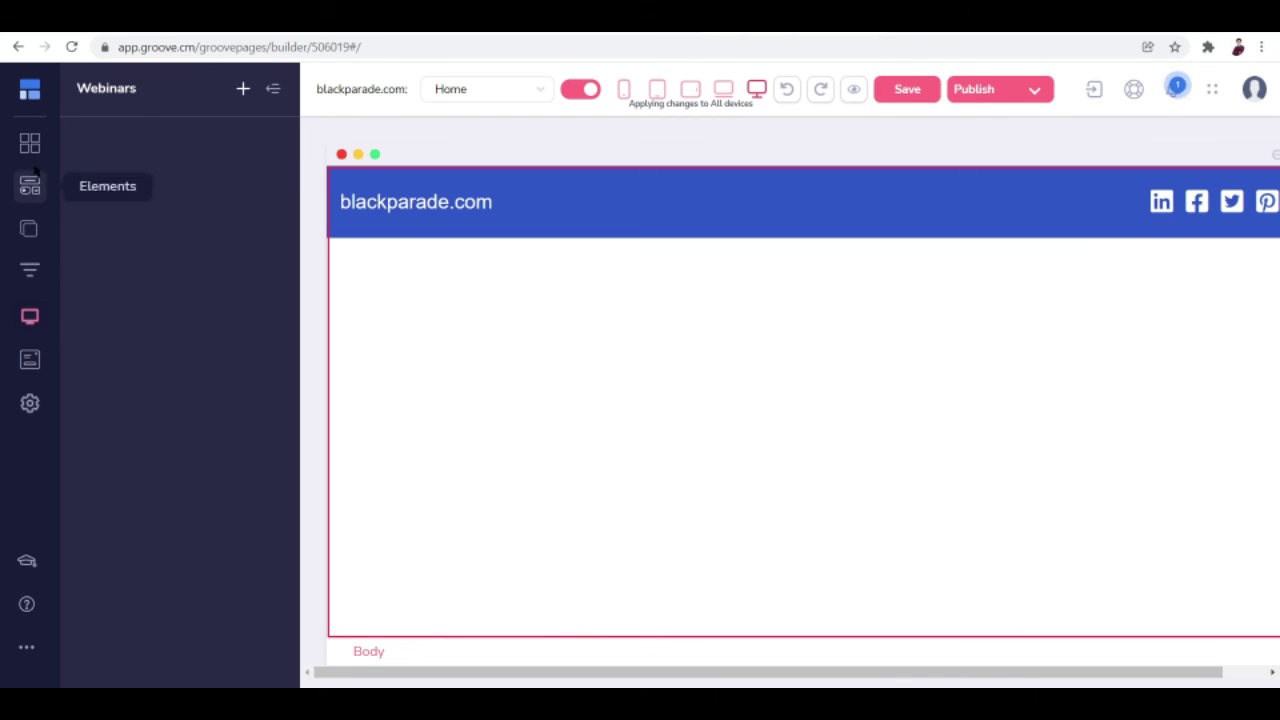
Add the "Essential Oils Delivered Monthly" header block with the opt-in form from the Designer Headers category to the top of the page.
click(30, 143)
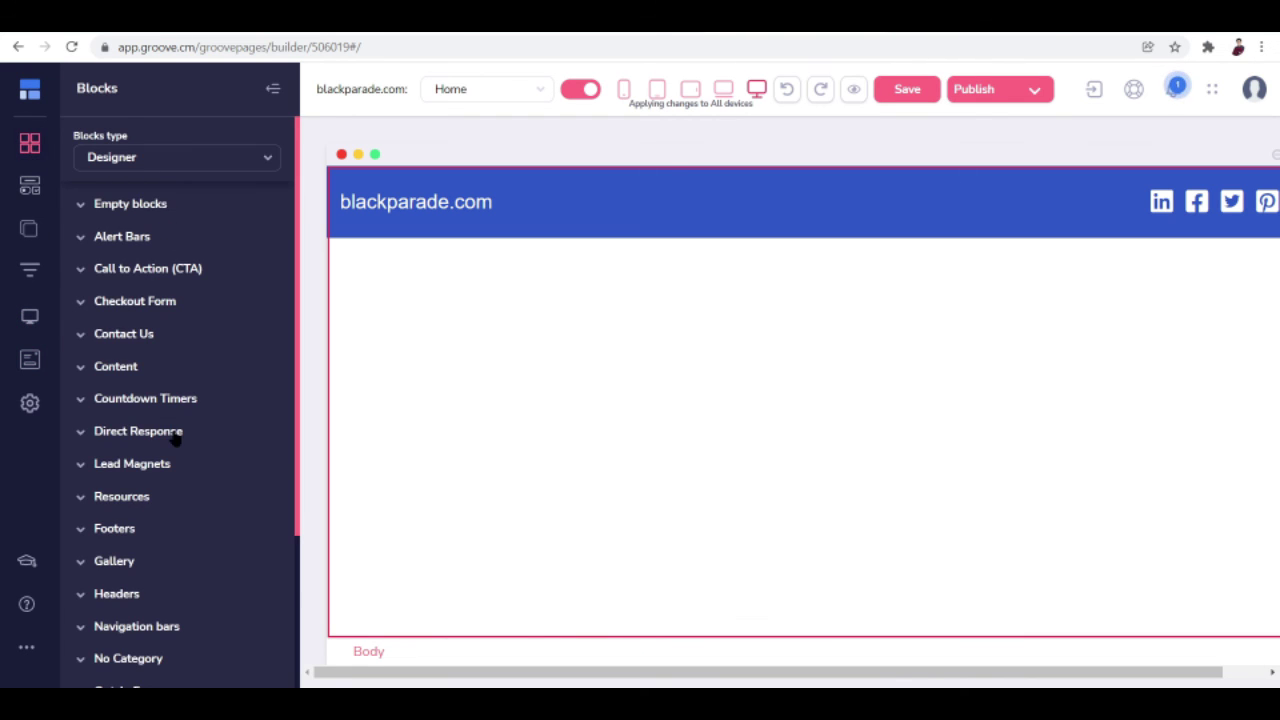
scroll(175, 432, down, 1)
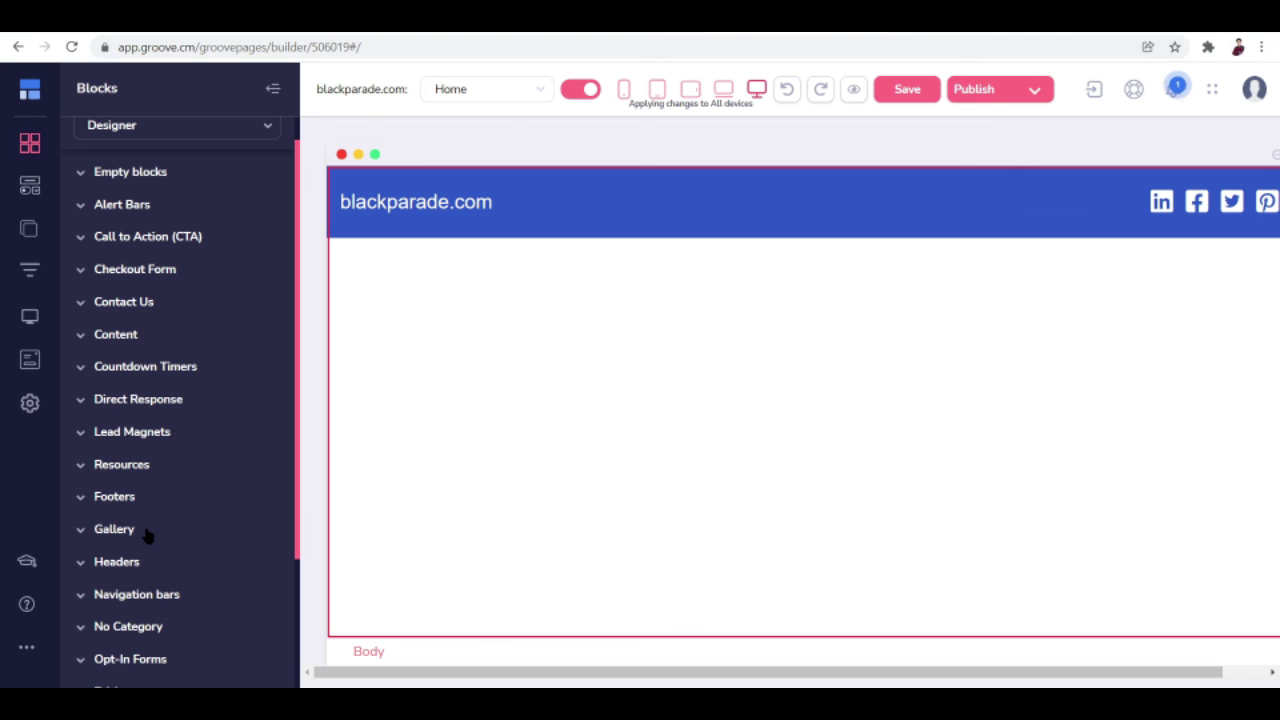
click(137, 561)
scroll(165, 540, down, 4)
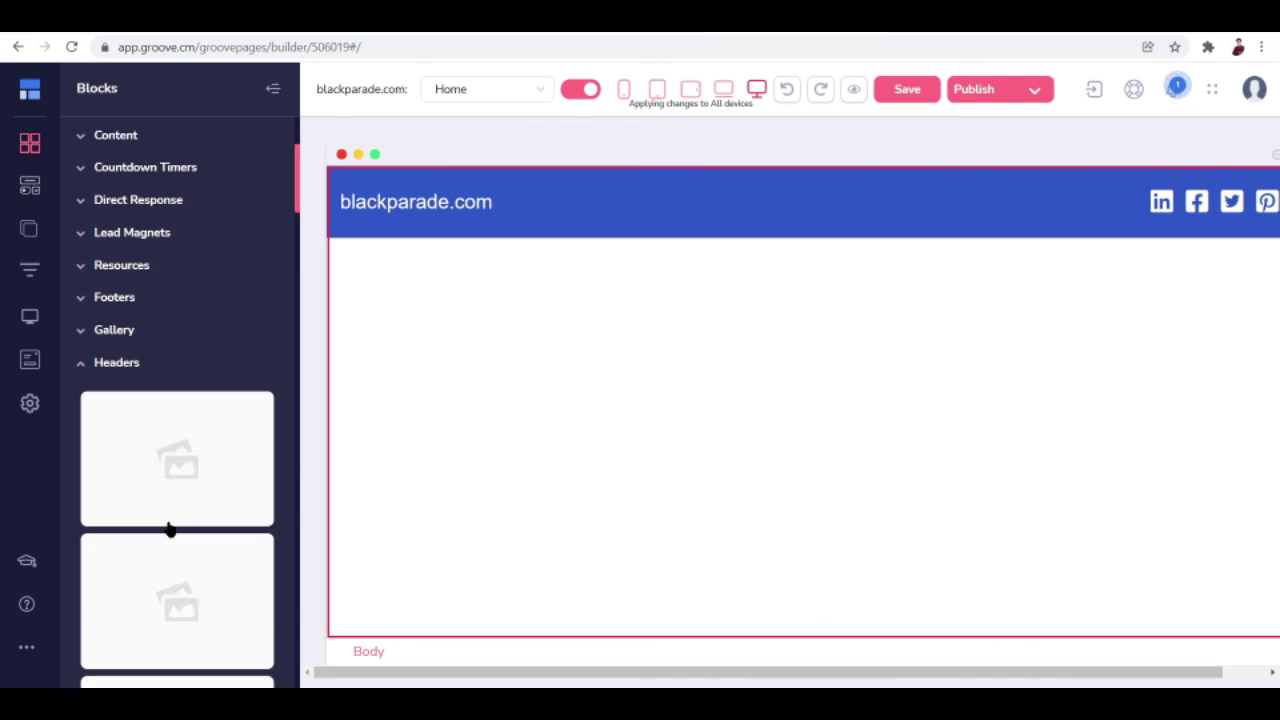
scroll(168, 530, down, 5)
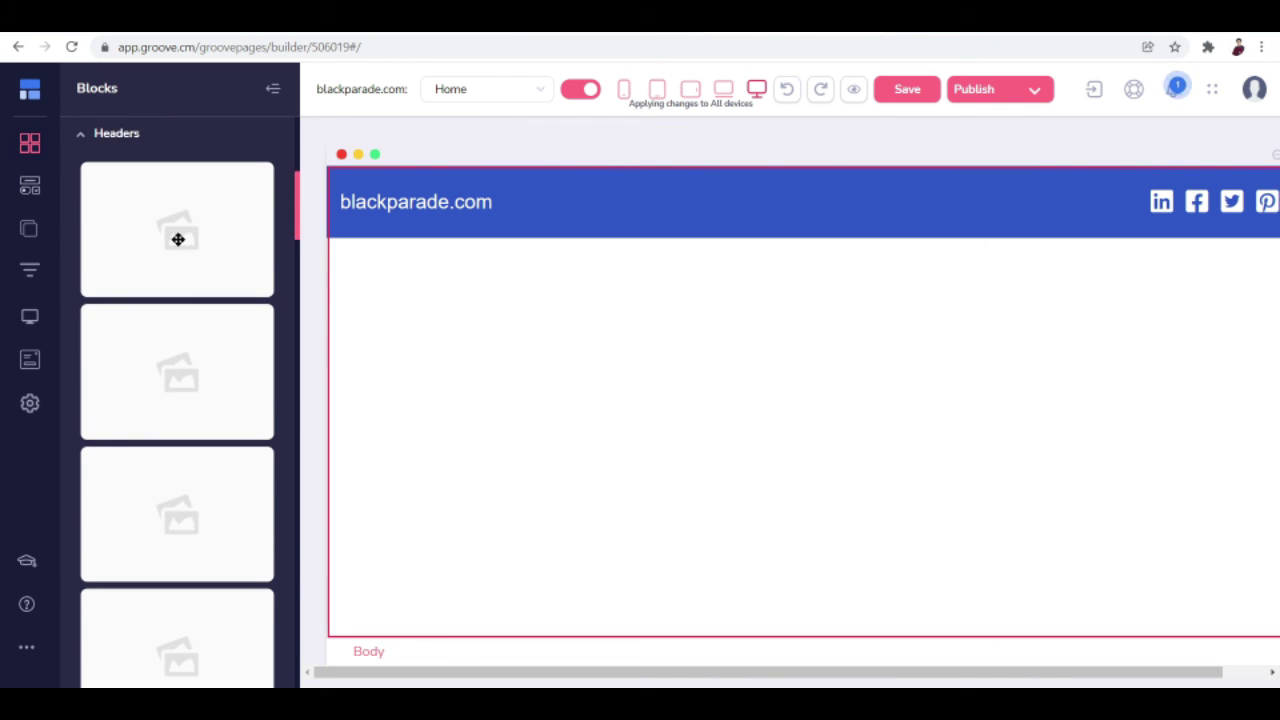
drag(206, 210, 692, 216)
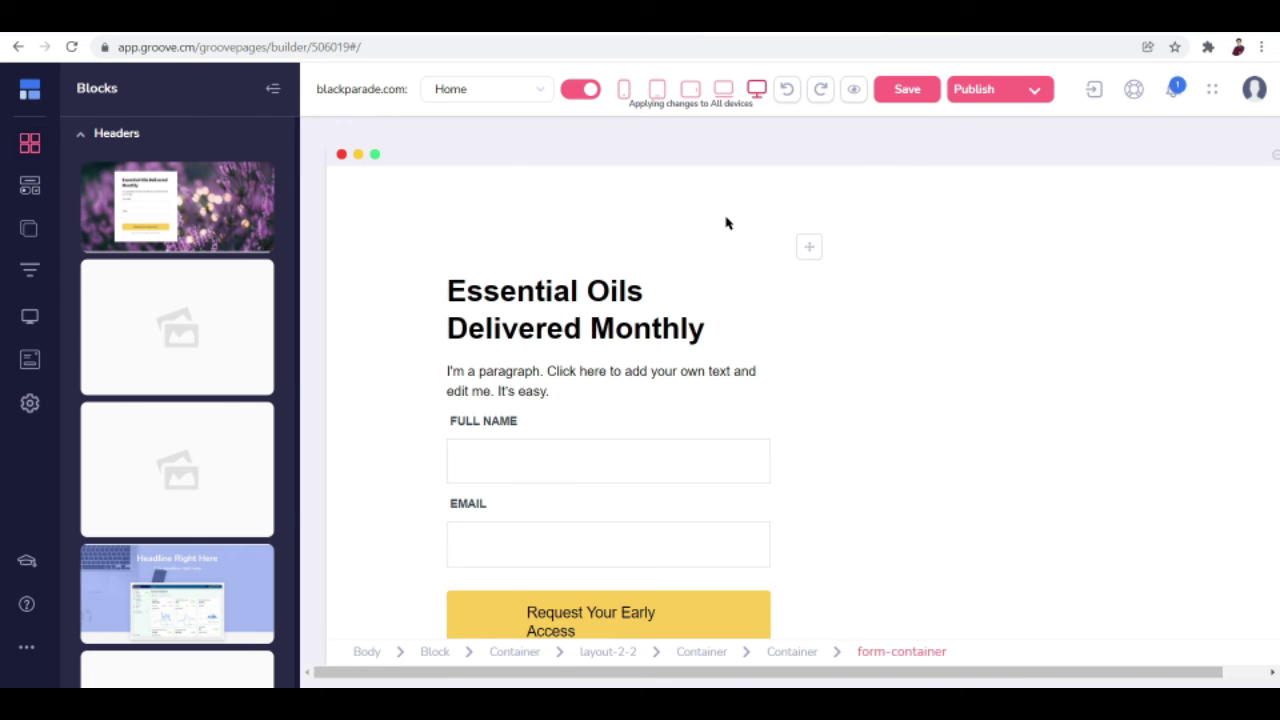
click(710, 190)
click(838, 216)
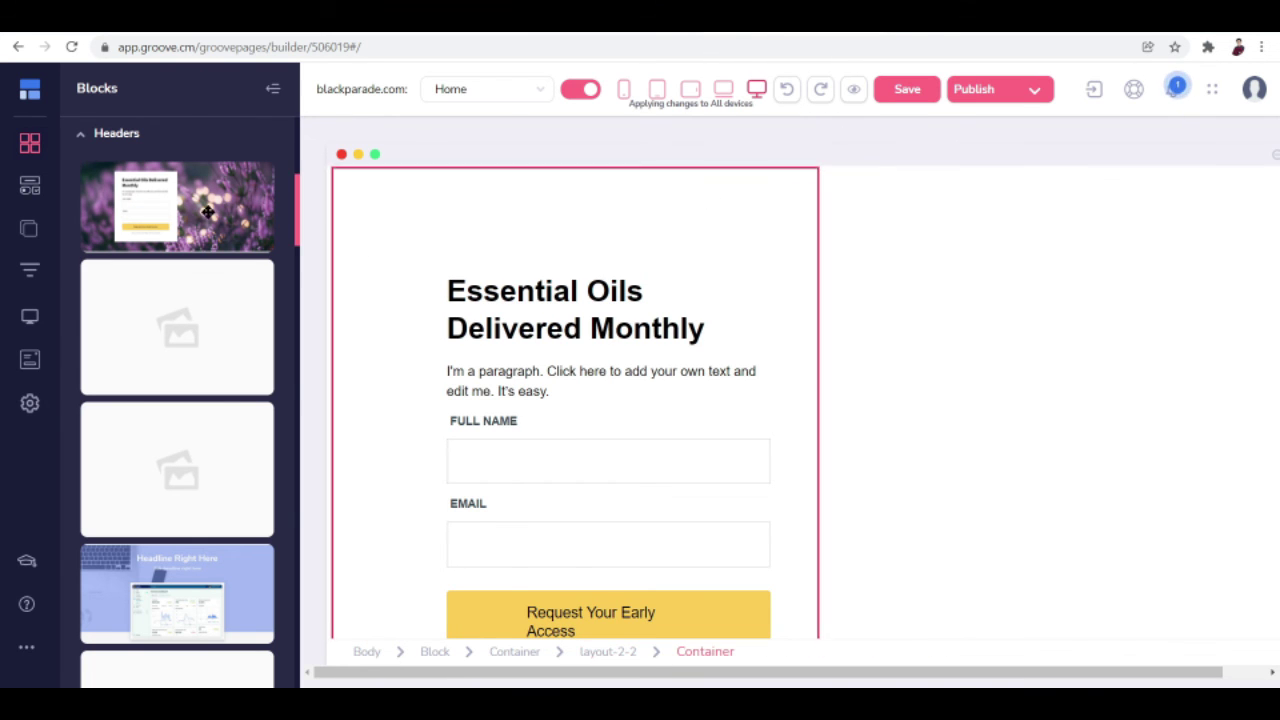
click(766, 346)
click(923, 366)
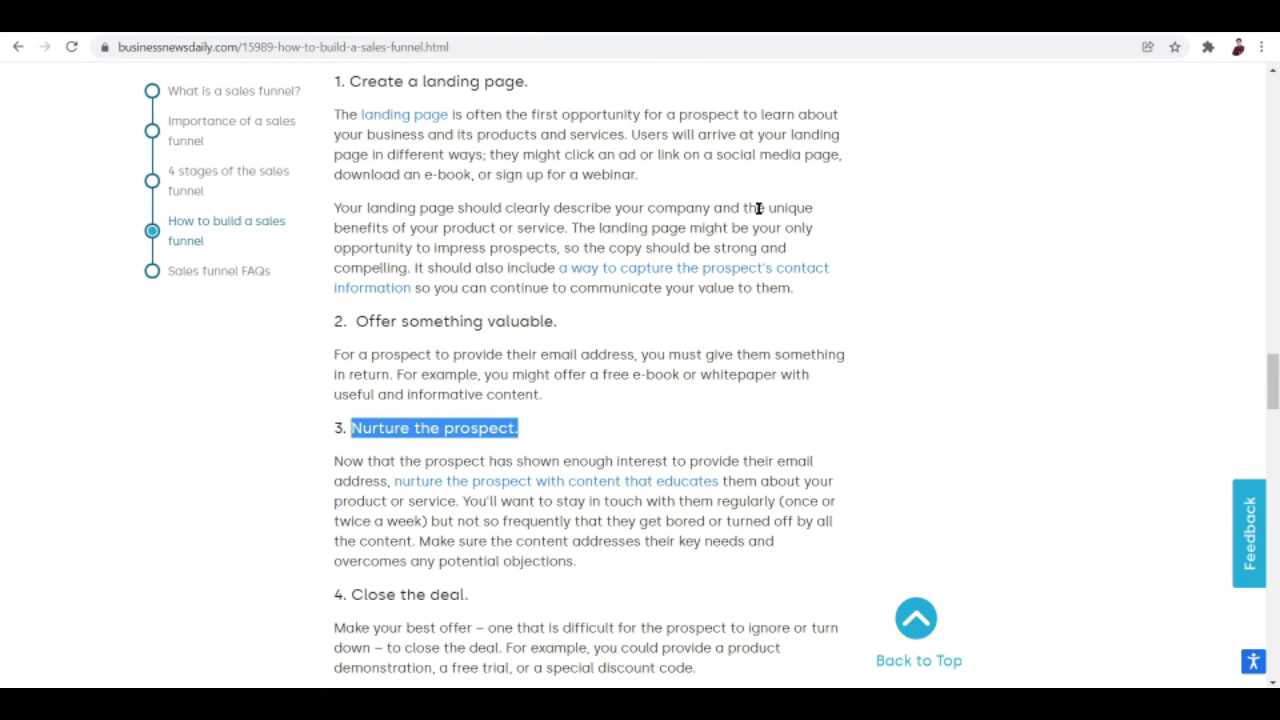
Switch to the Business News Daily sales funnel article and highlight the heading "Close the deal.".
click(759, 208)
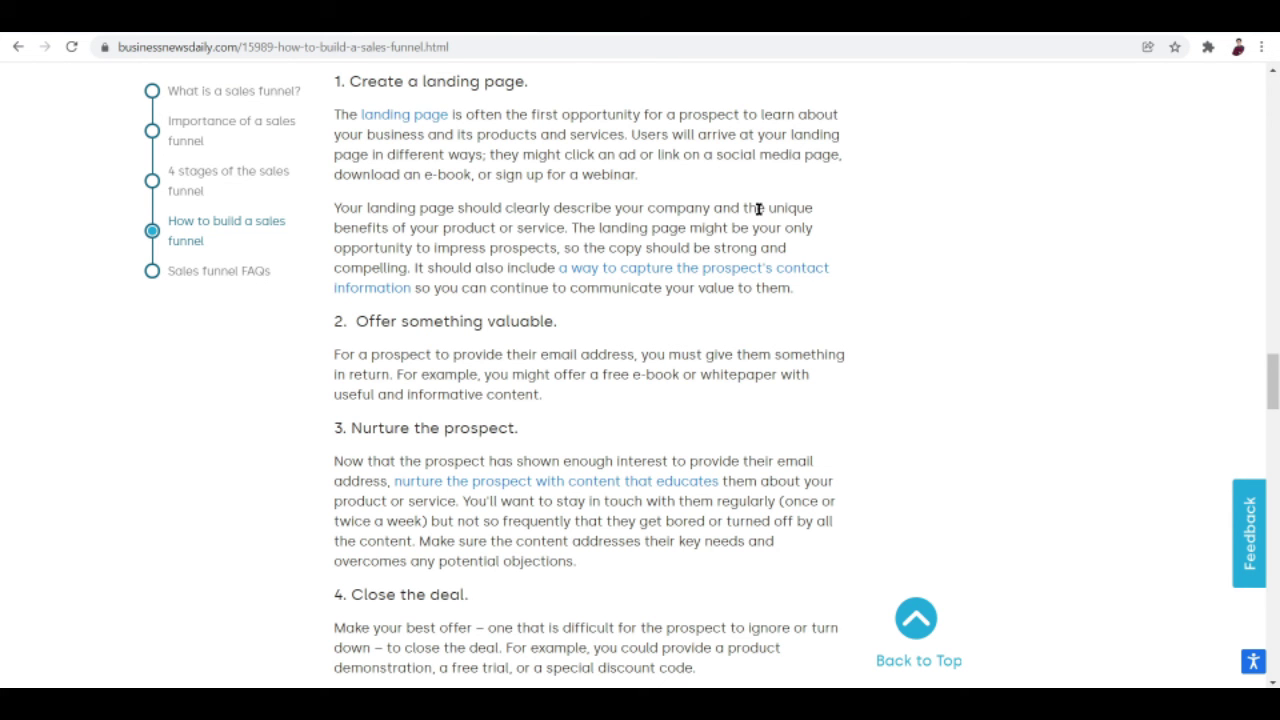
drag(351, 594, 478, 588)
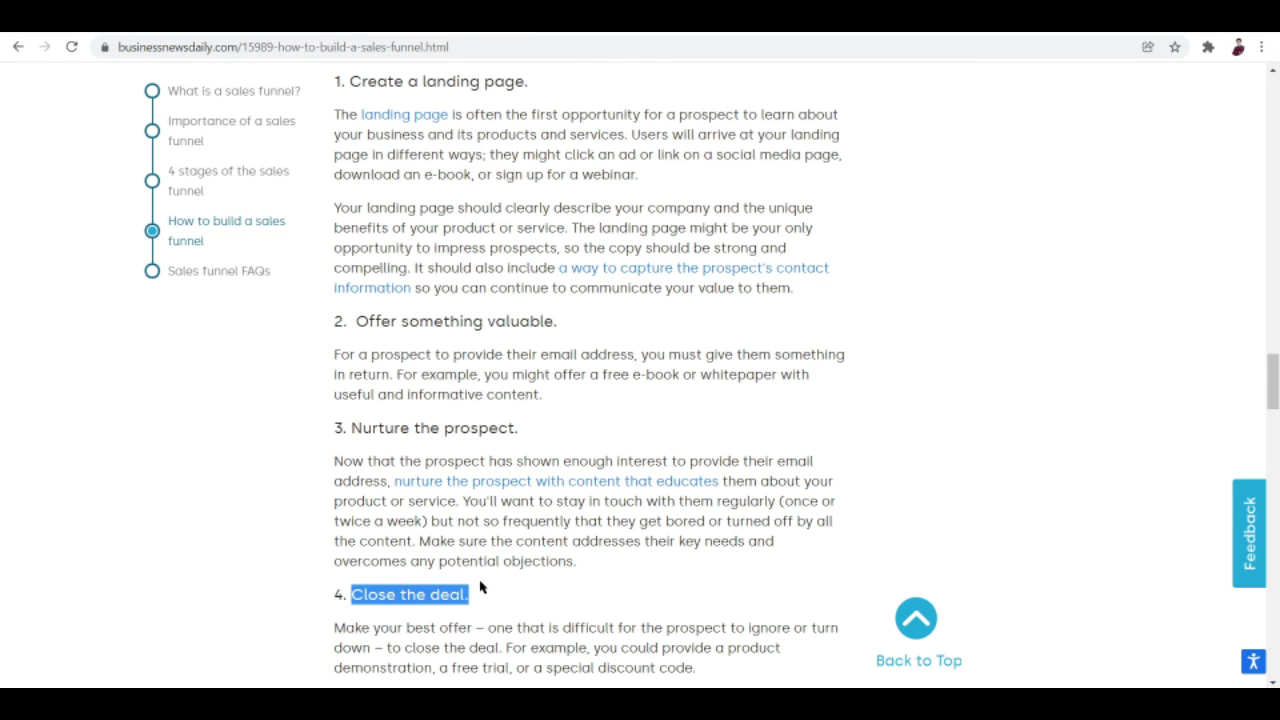